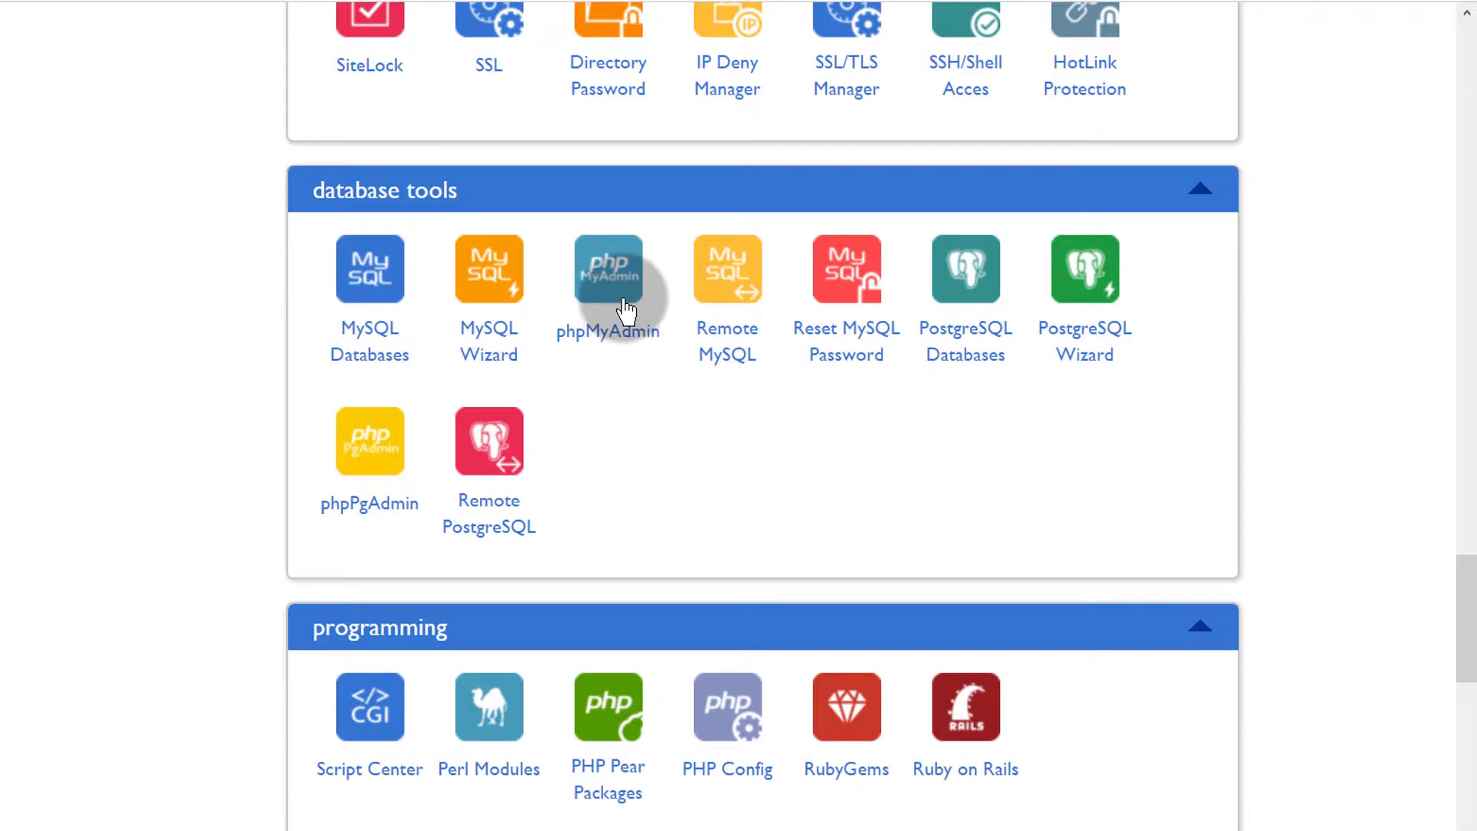
Open phpMyAdmin and the MySQL Wizard from the database tools, each in its own new browser tab
right_click(634, 331)
click(693, 317)
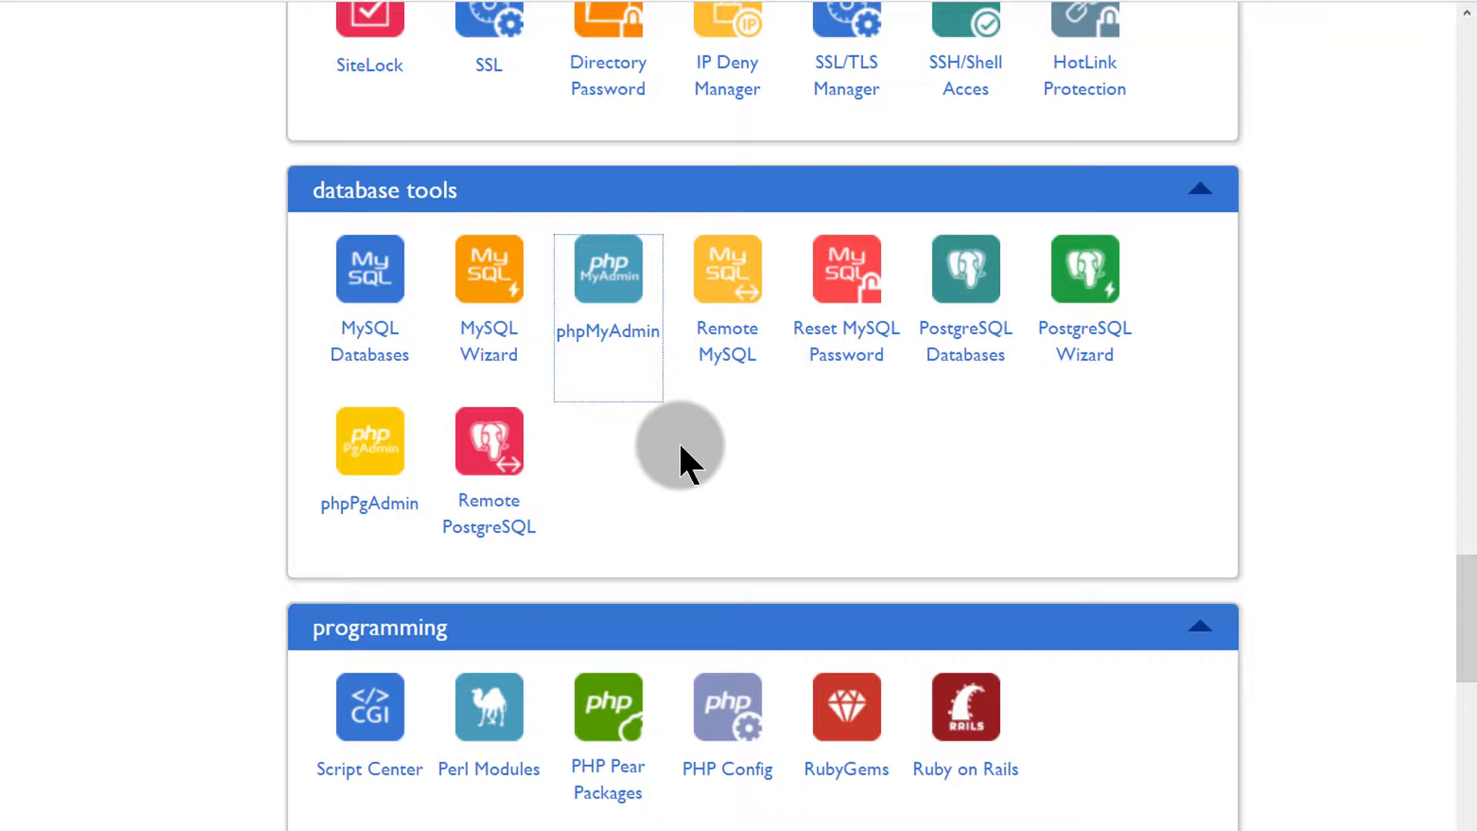
right_click(490, 328)
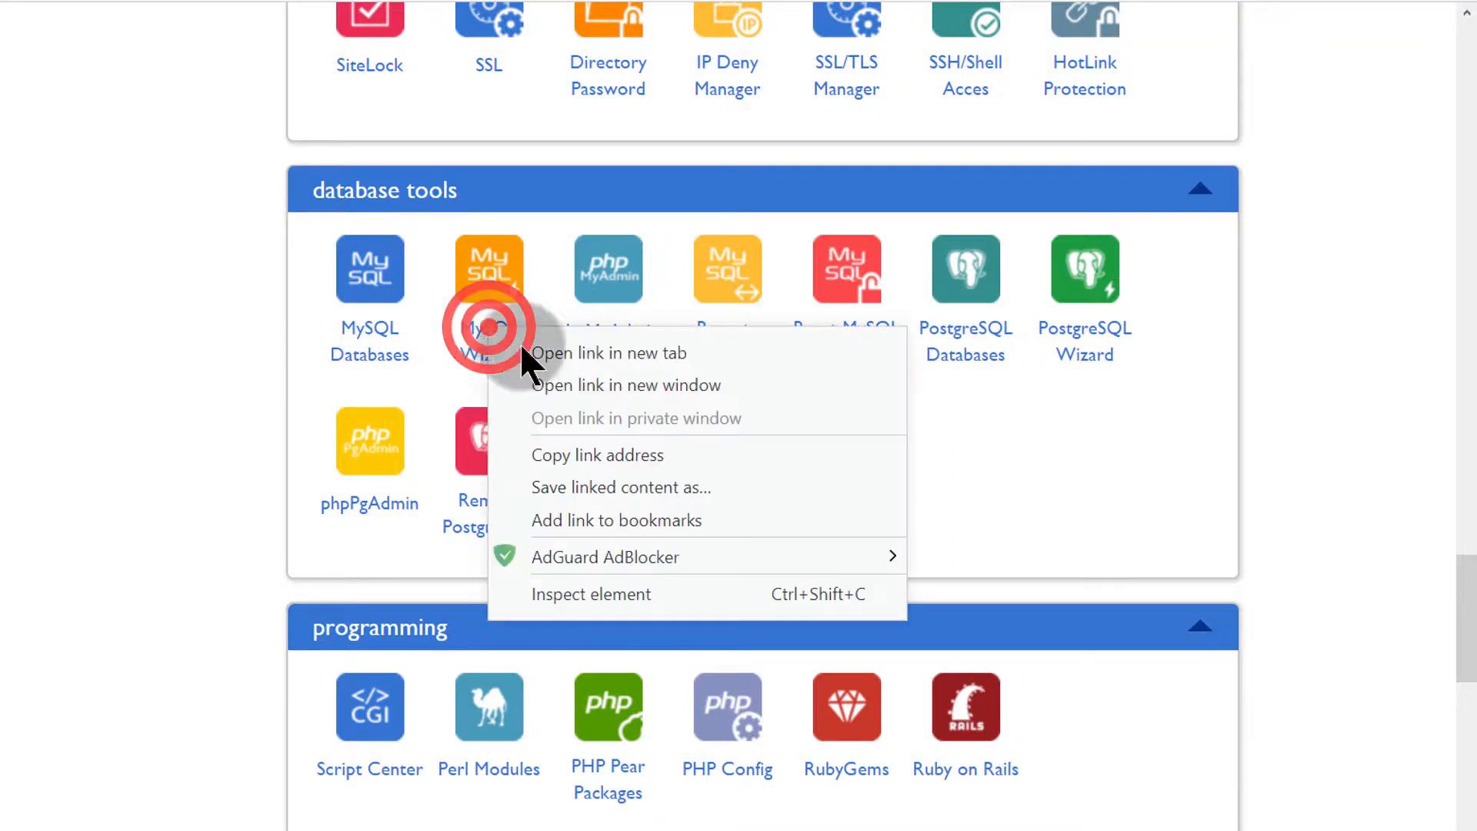
click(552, 354)
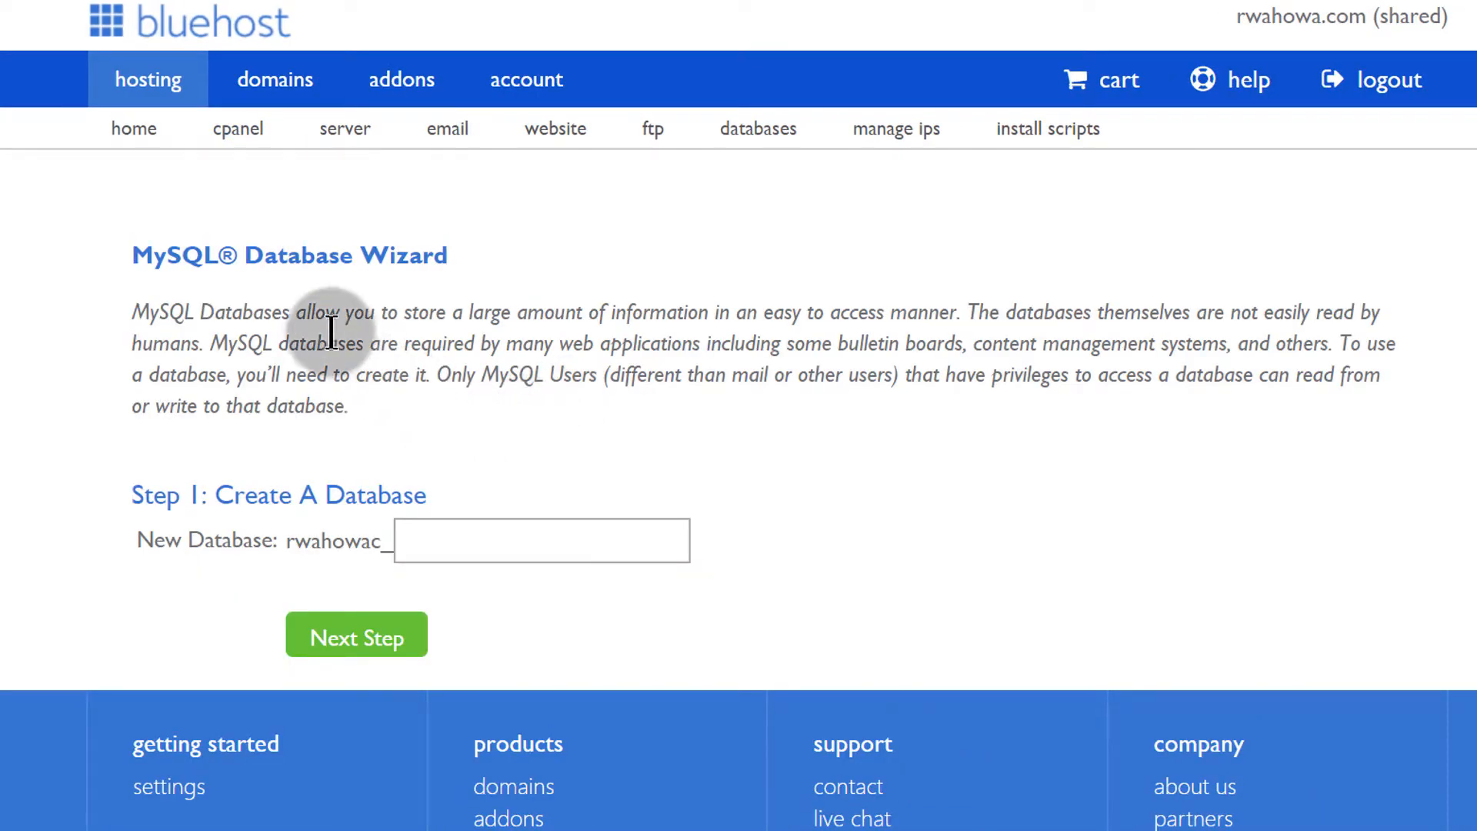
Create a new MySQL database with the name sampledb after the account prefix and continue to the user creation stage
click(453, 538)
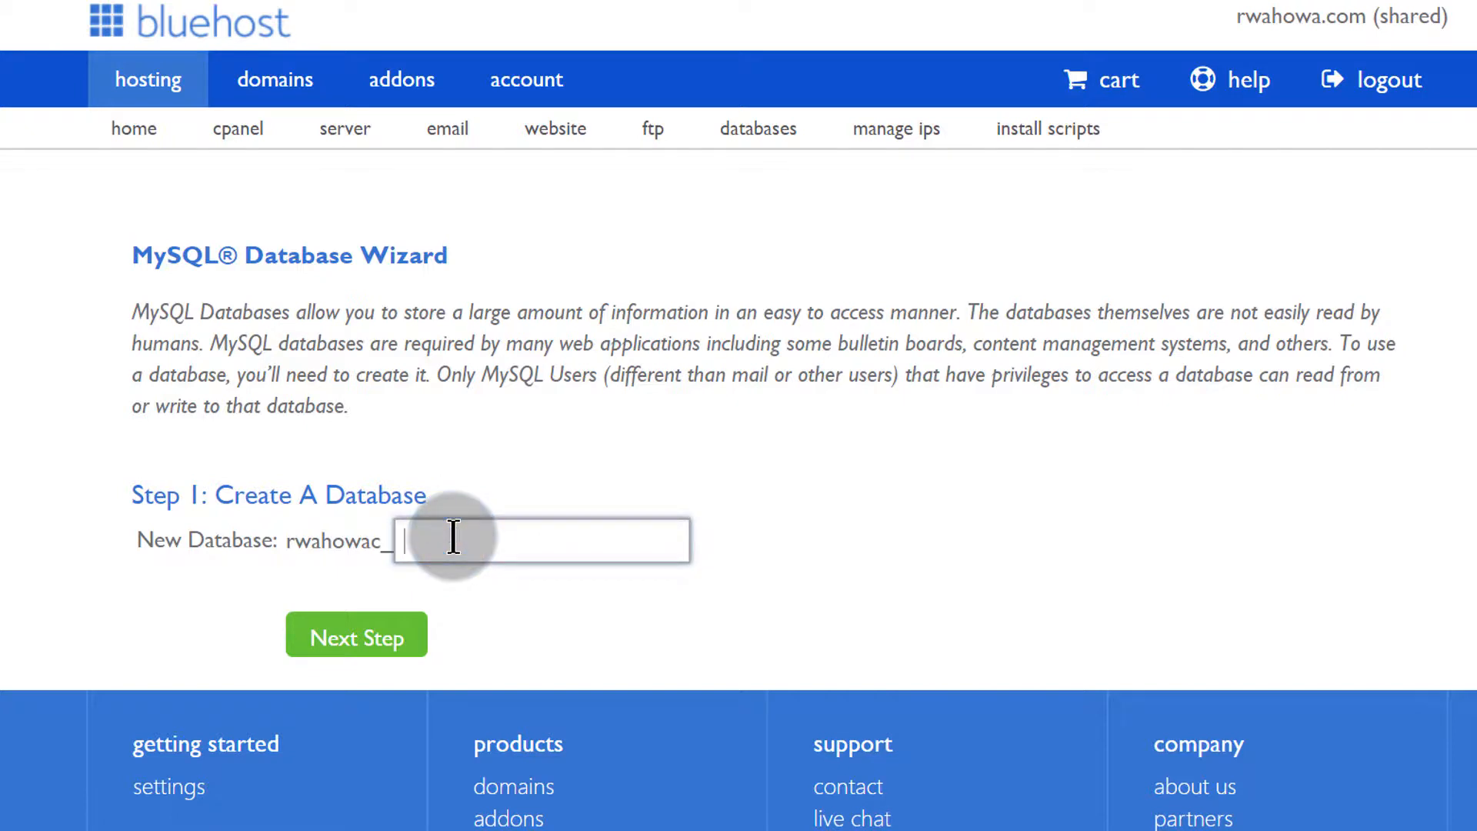
click(282, 540)
drag(313, 540, 394, 539)
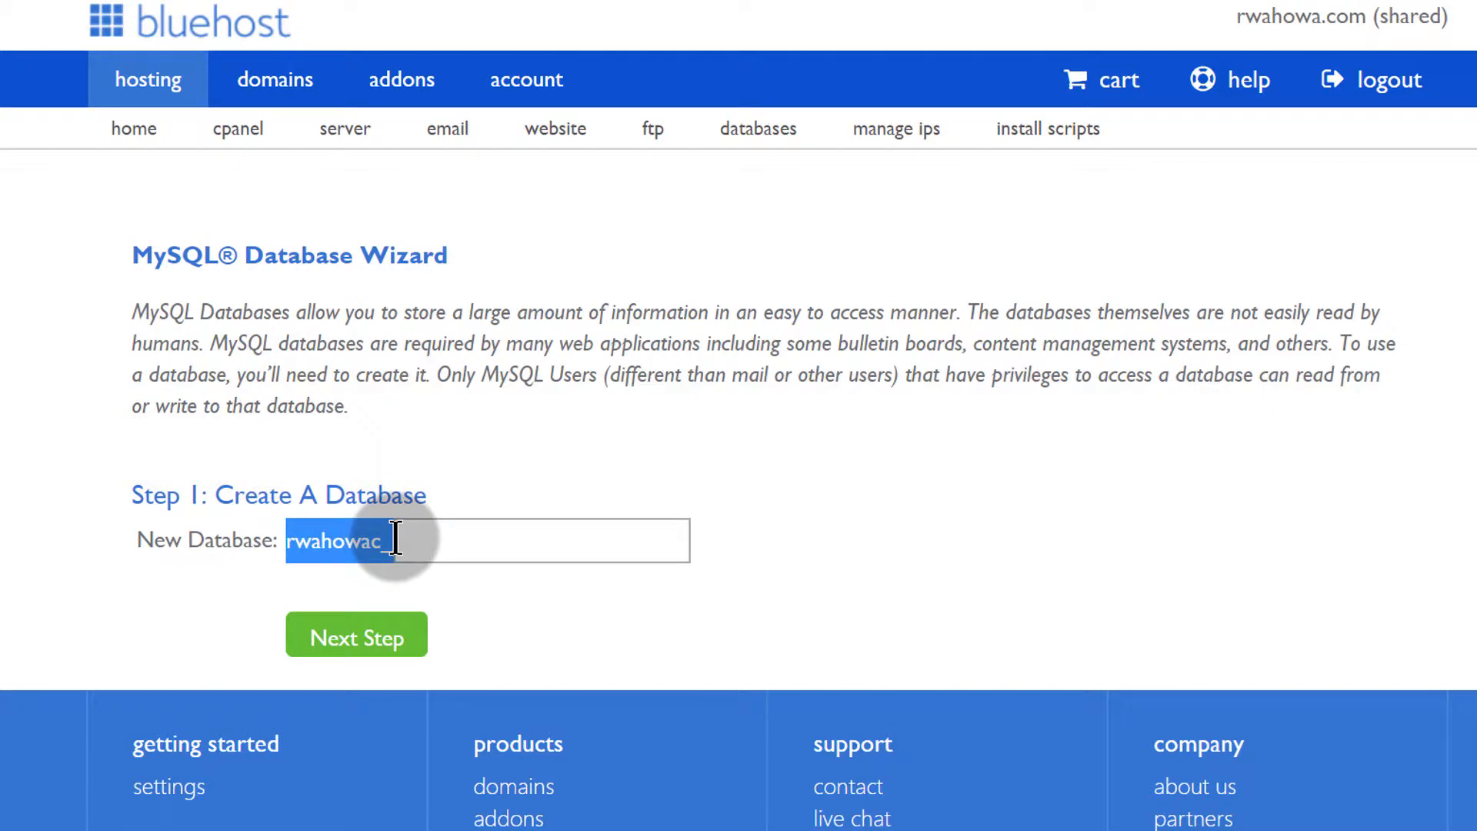
click(445, 538)
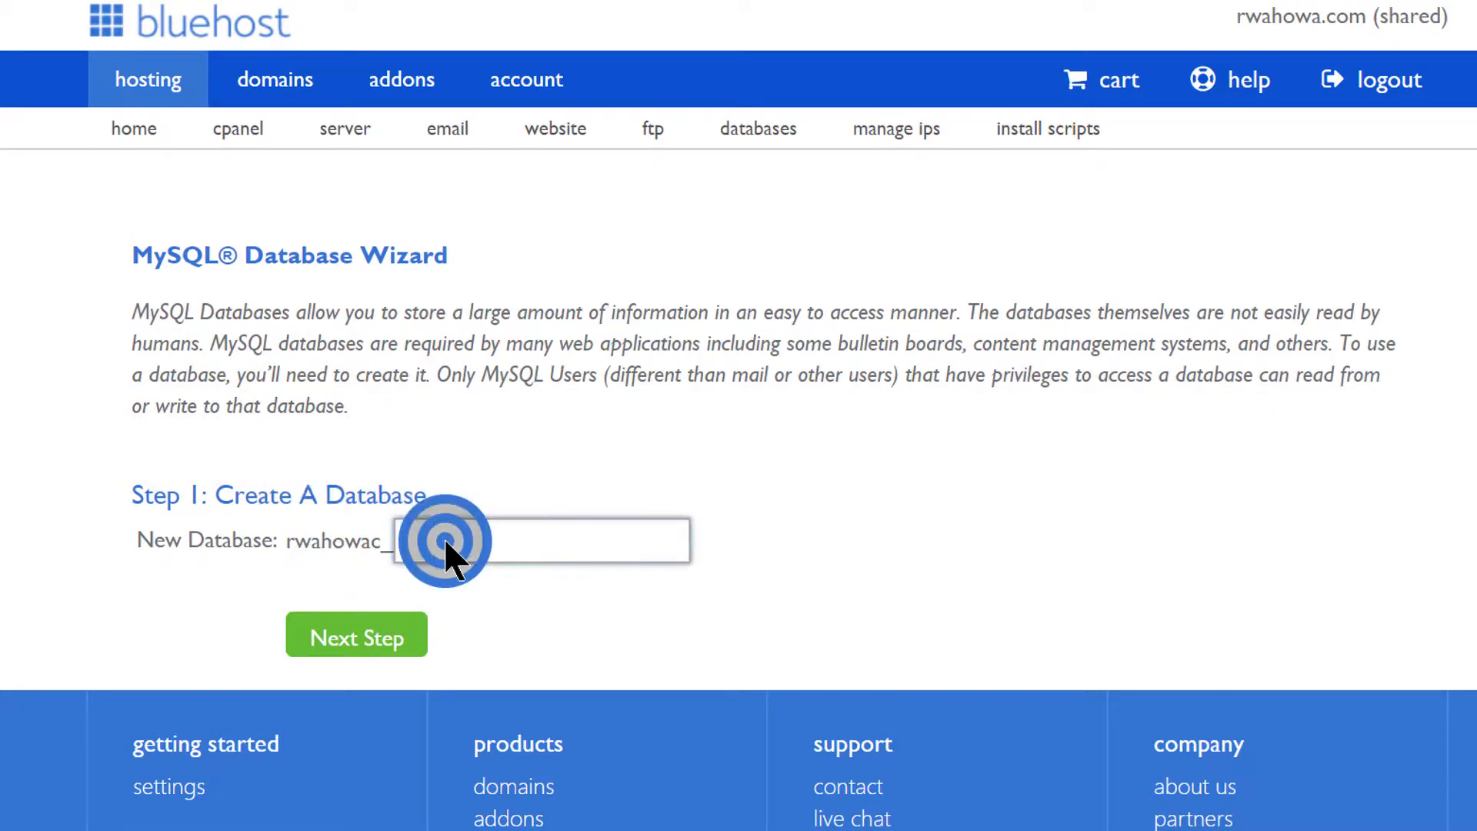
text(sa)
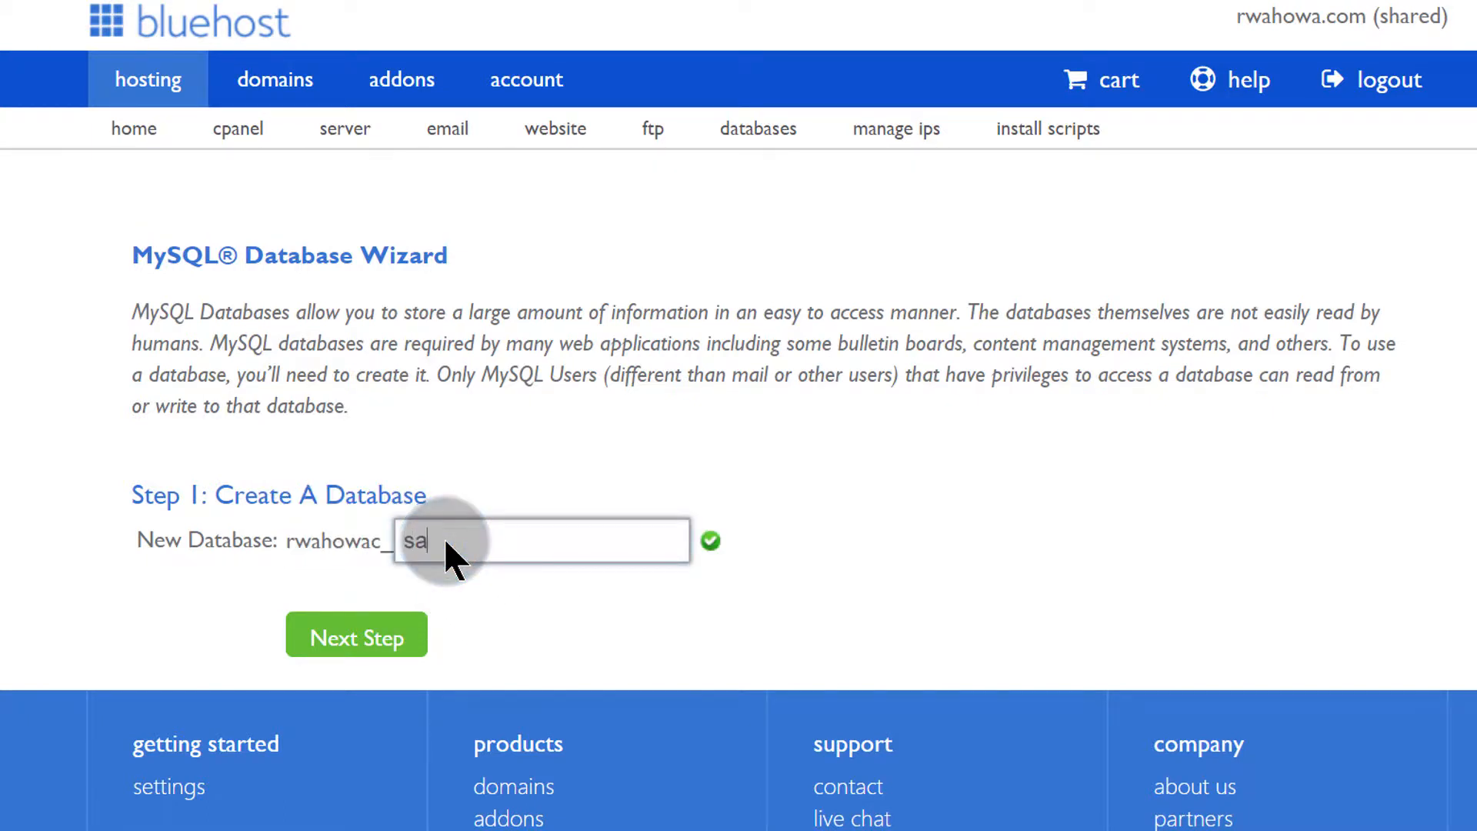
text(mpledb)
click(350, 646)
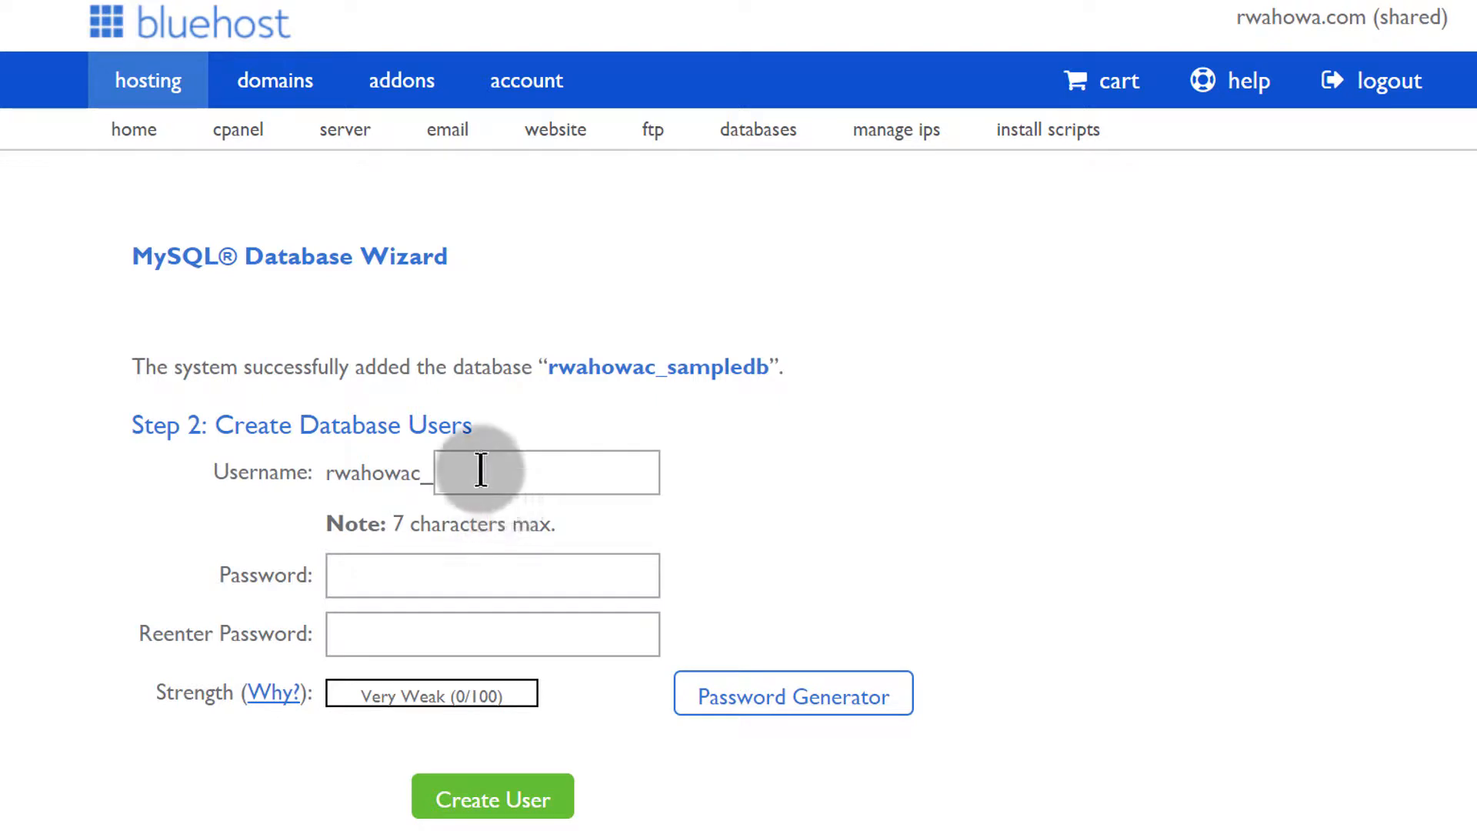
Create a database user with the name suser after the account prefix, entering and re-entering the user's password
click(481, 467)
text(suser)
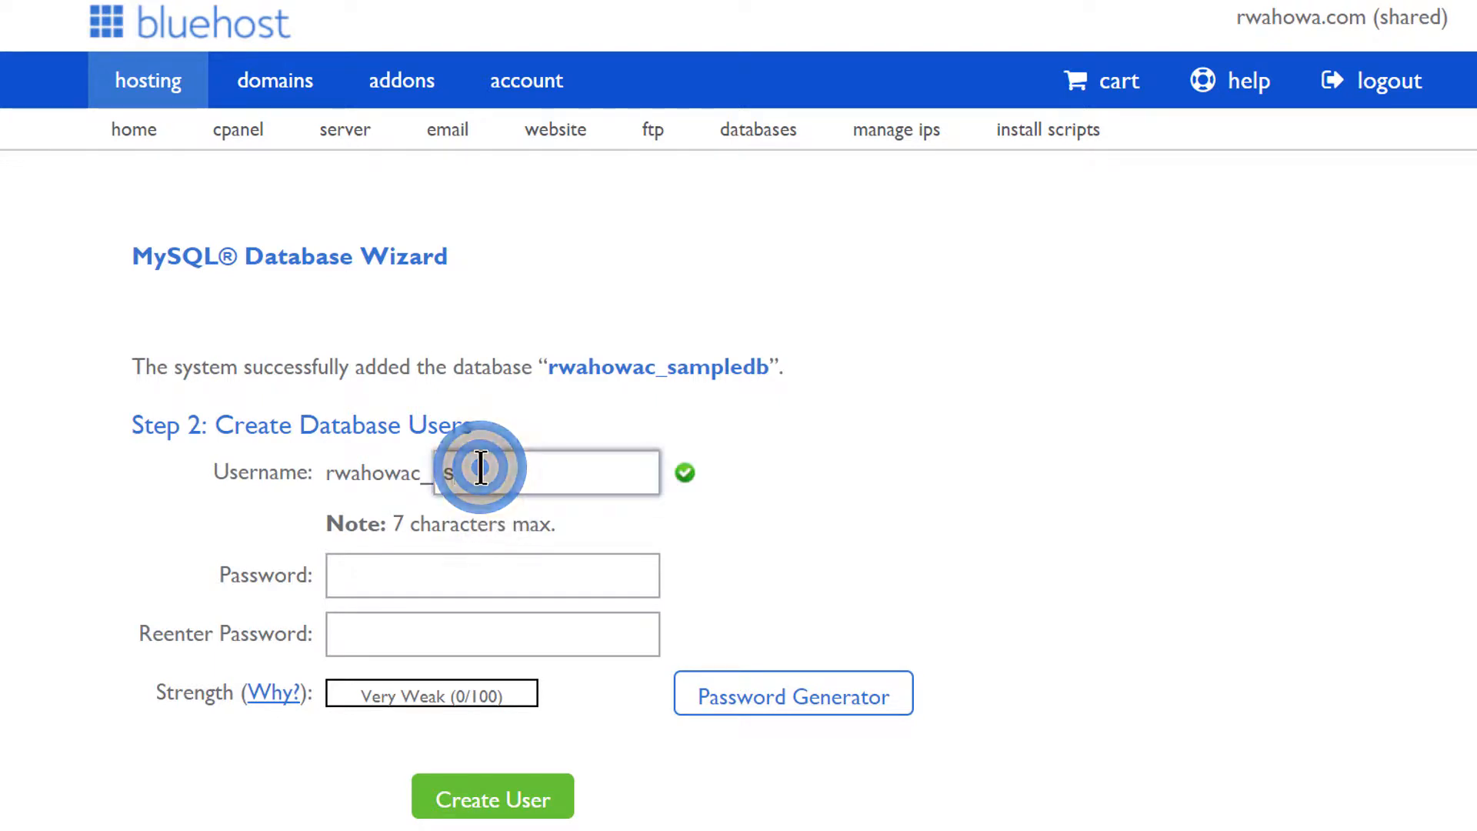
click(373, 576)
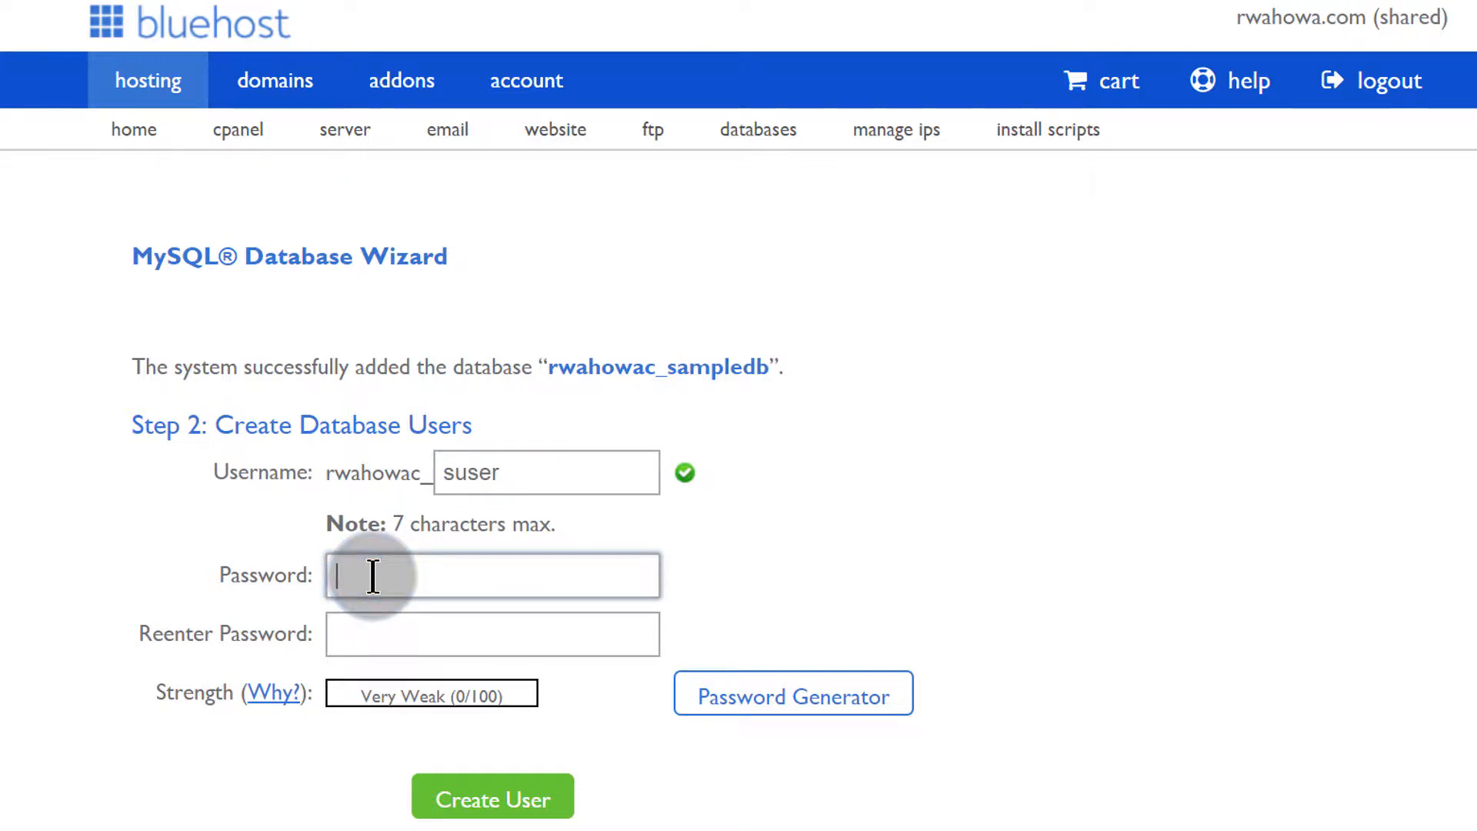
text(•••••••)
click(382, 637)
text(•••••••)
scroll(814, 493, down, 5)
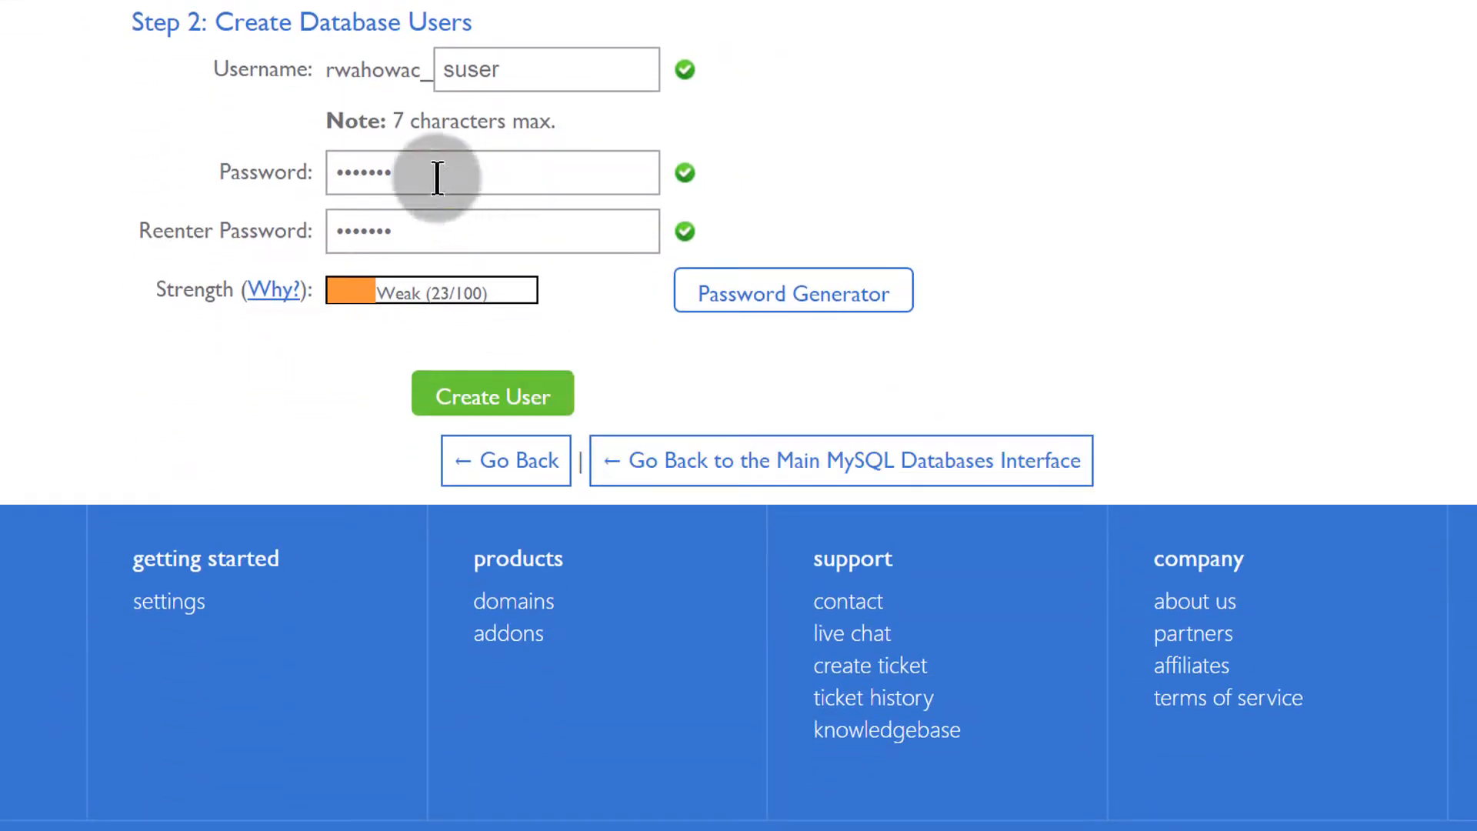
click(493, 397)
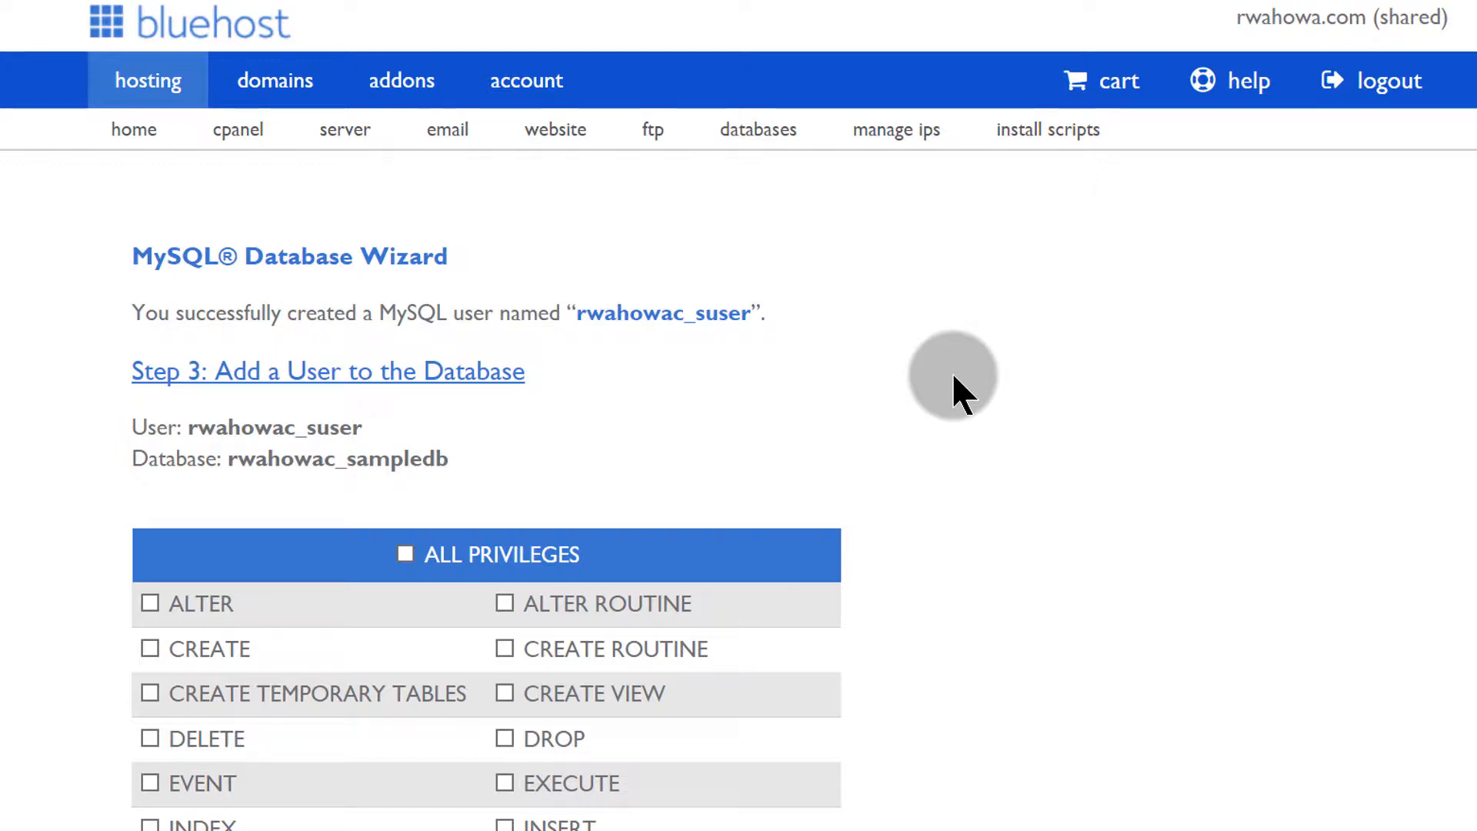
click(1058, 303)
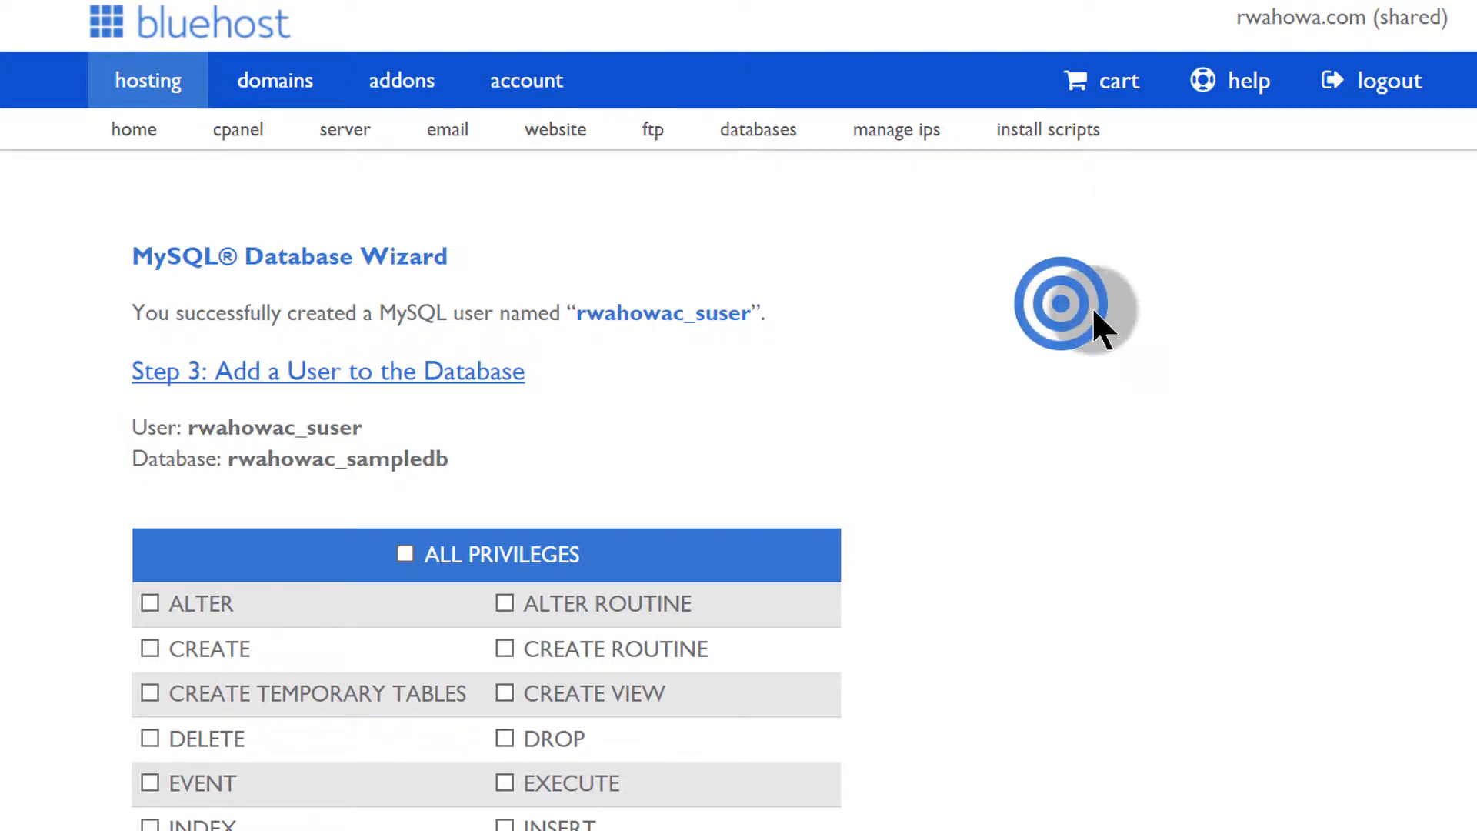
scroll(1100, 307, down, 5)
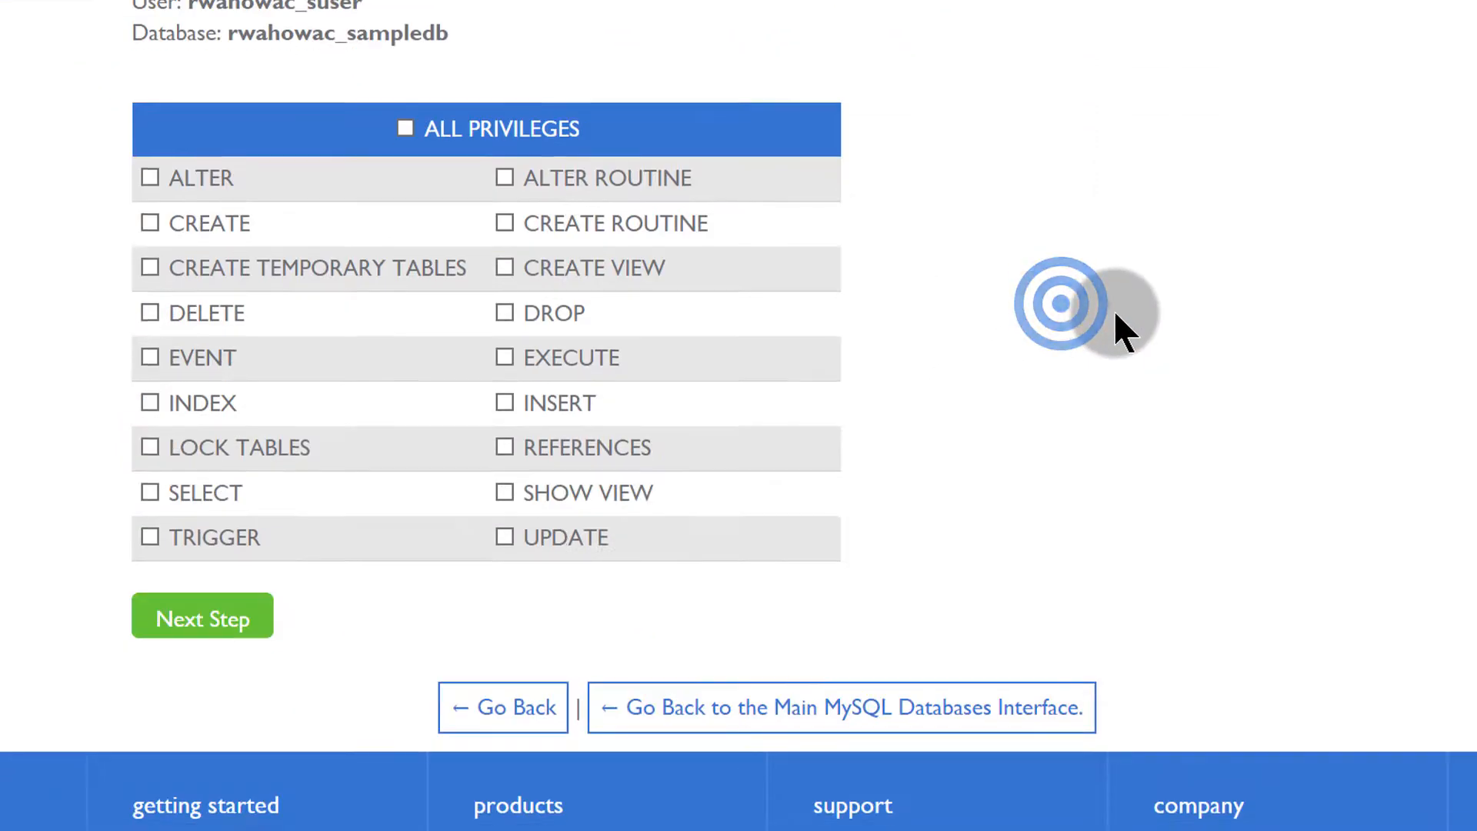
click(414, 129)
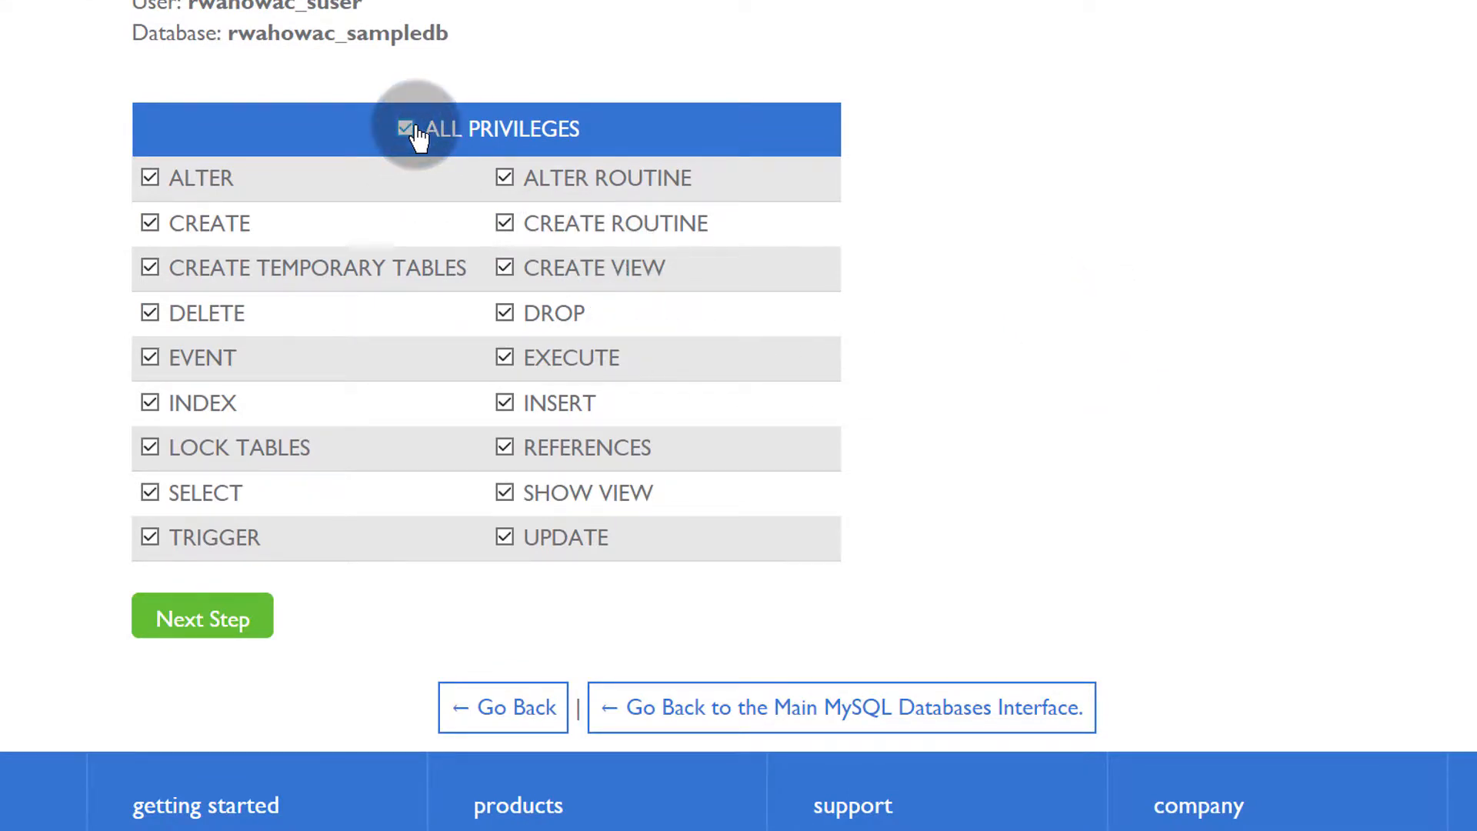
click(406, 128)
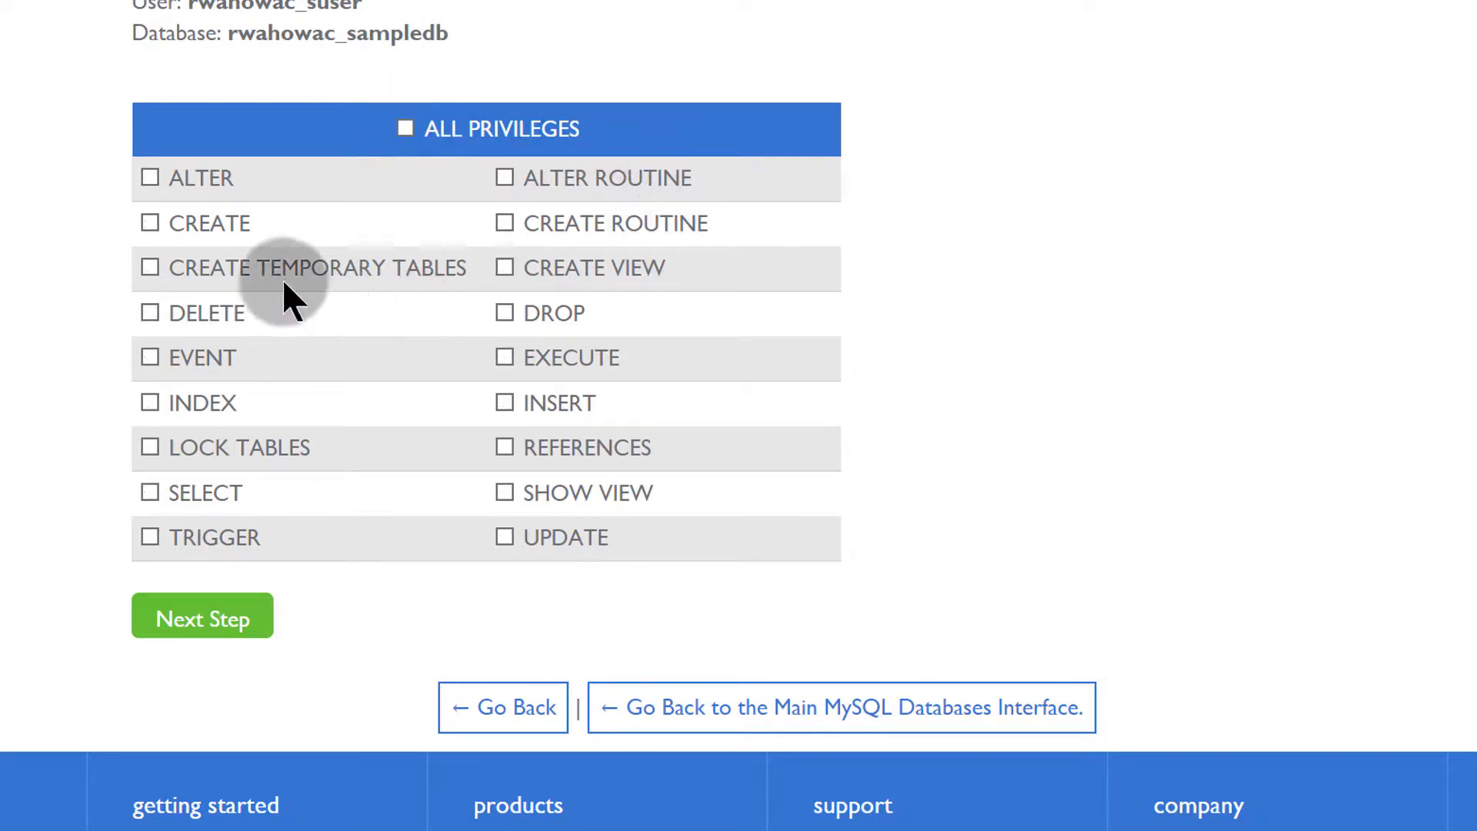
Select the DELETE, DROP, UPDATE, ALTER, CREATE, CREATE TEMPORARY TABLES, EXECUTE and INSERT privileges for the database user
click(150, 313)
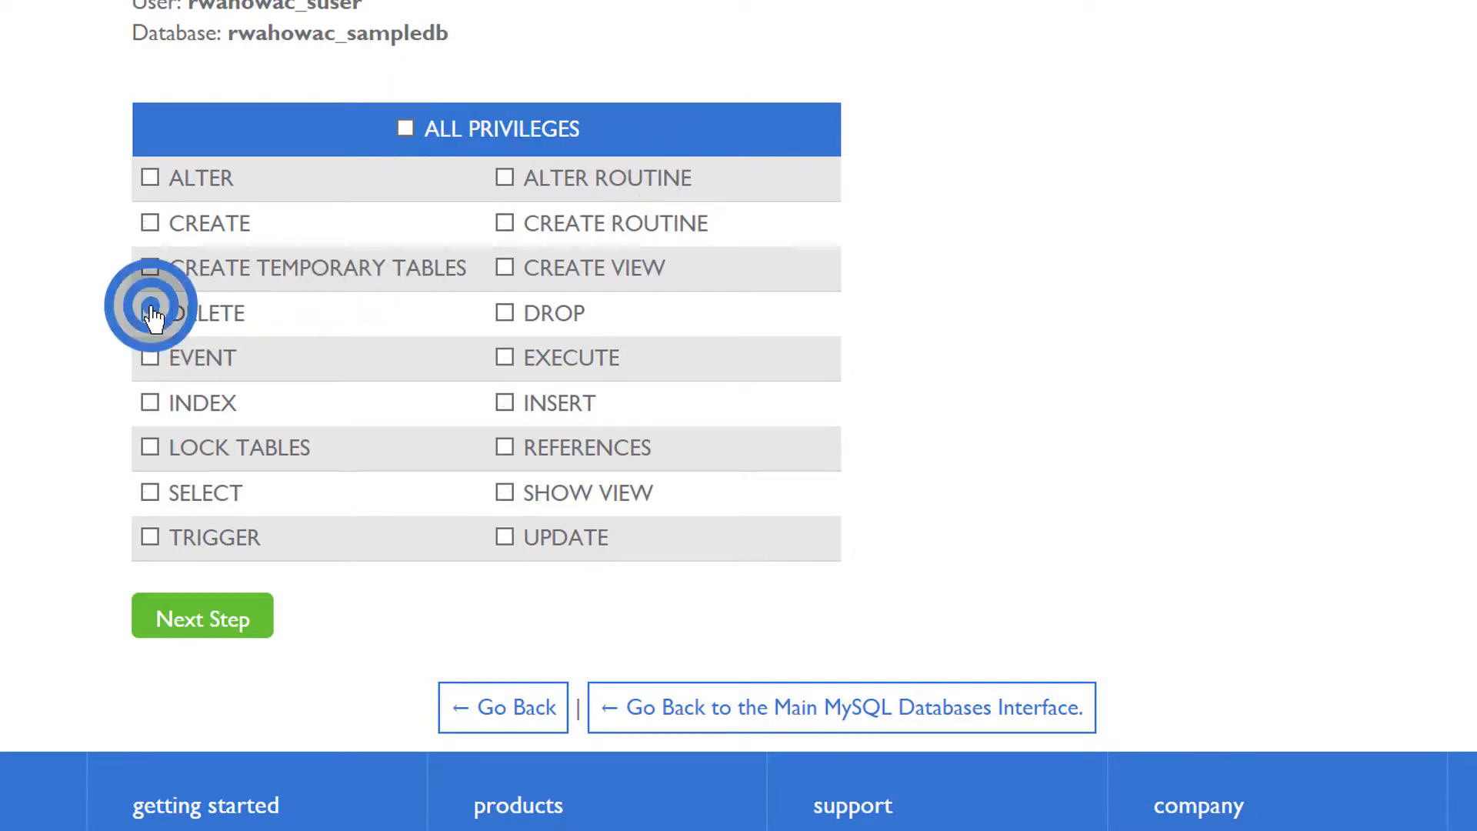
click(512, 323)
click(504, 537)
click(151, 180)
click(152, 225)
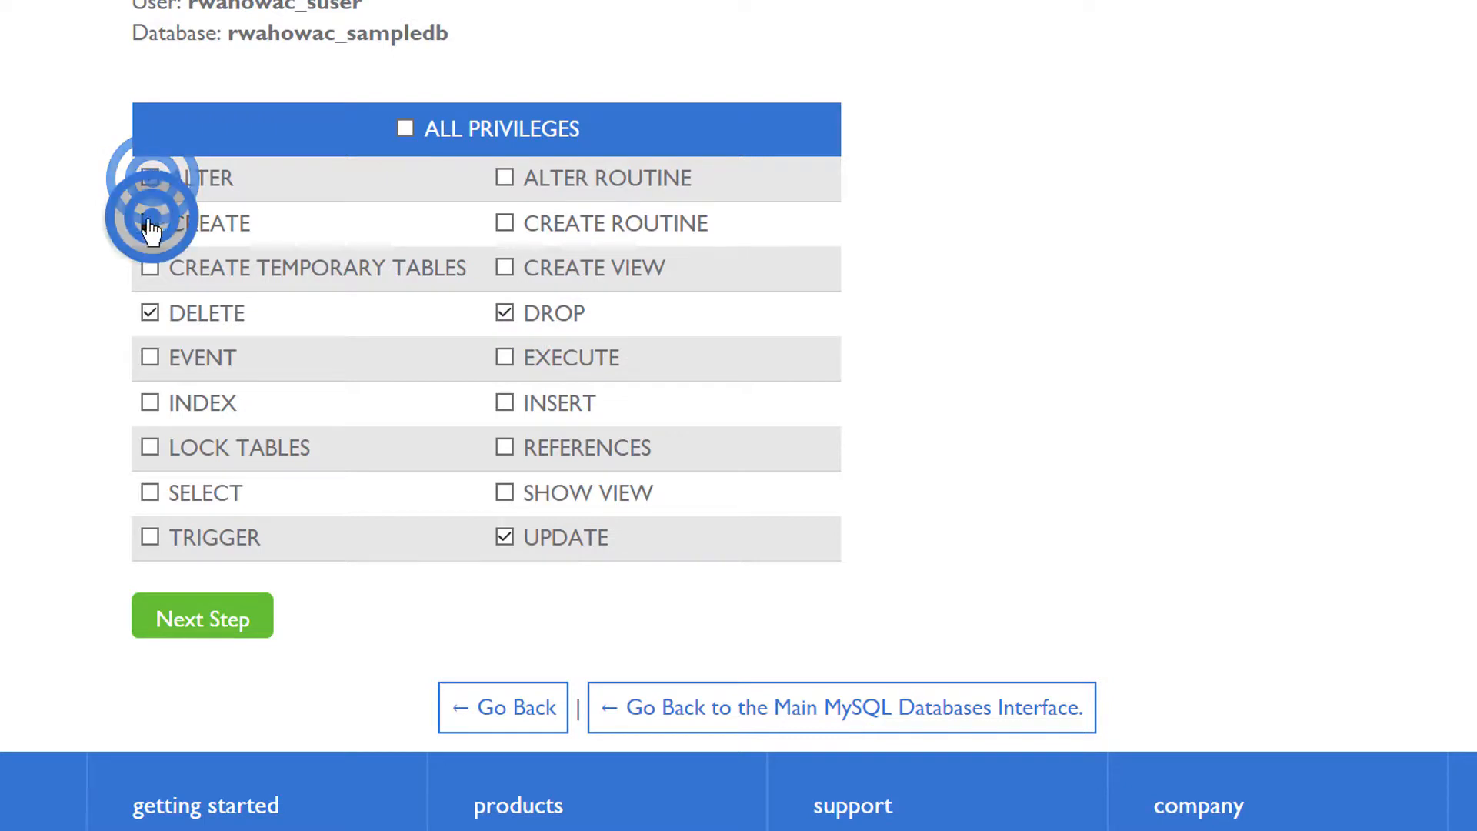
click(150, 268)
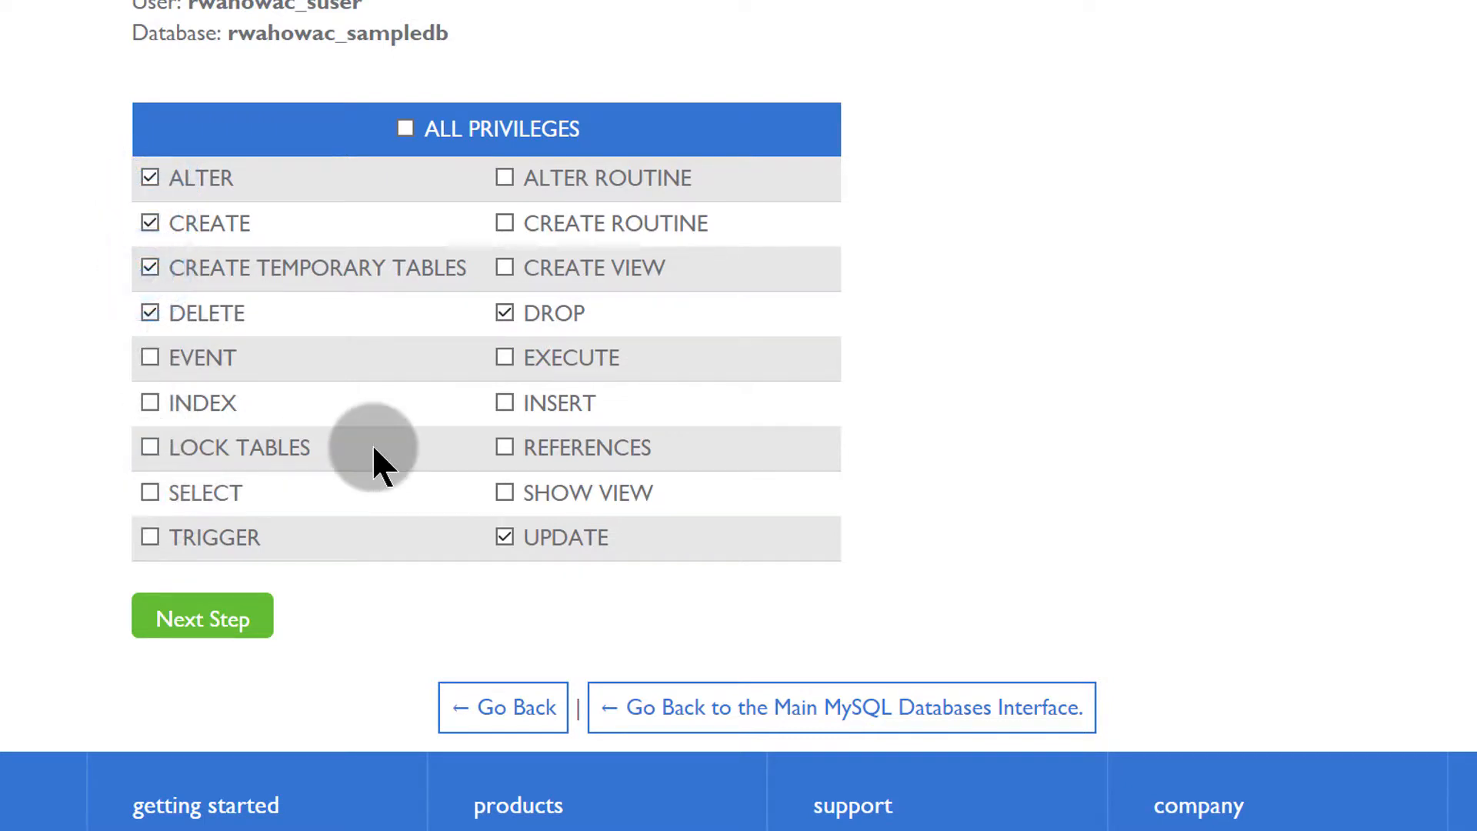
click(504, 358)
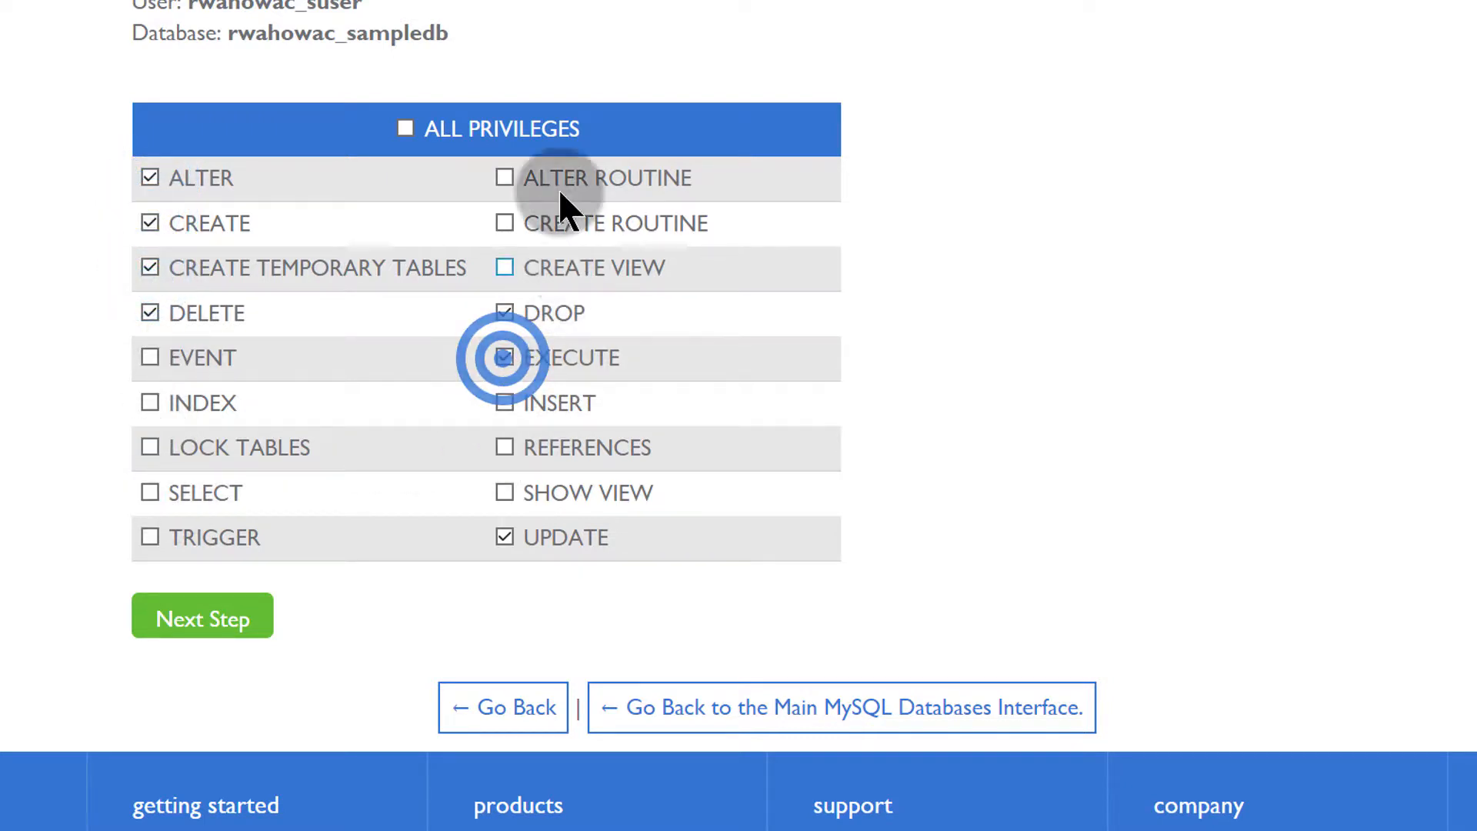
click(505, 403)
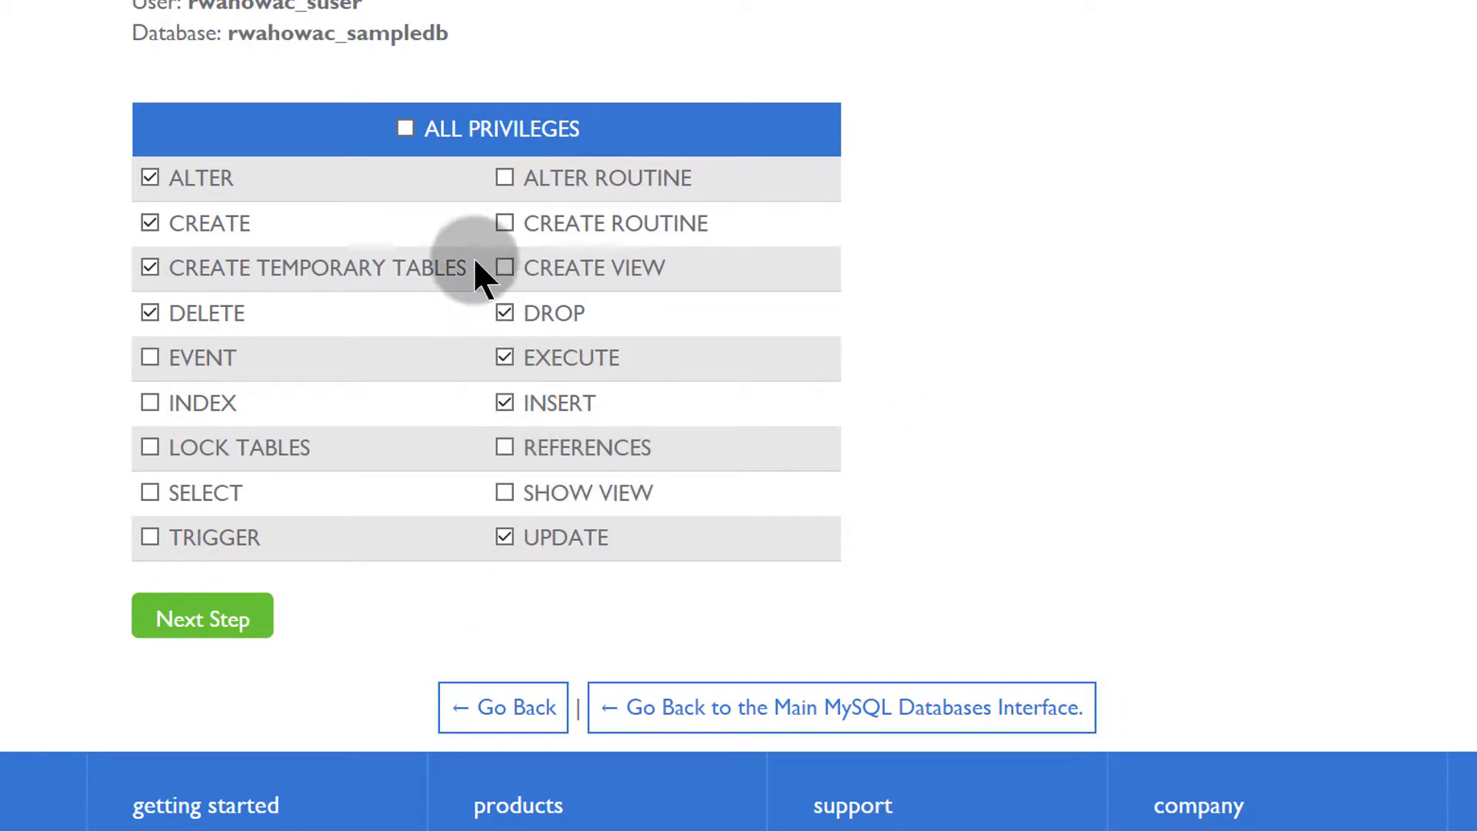
Grant the suser database user ALL PRIVILEGES on the sampledb database and submit the assignment
click(406, 129)
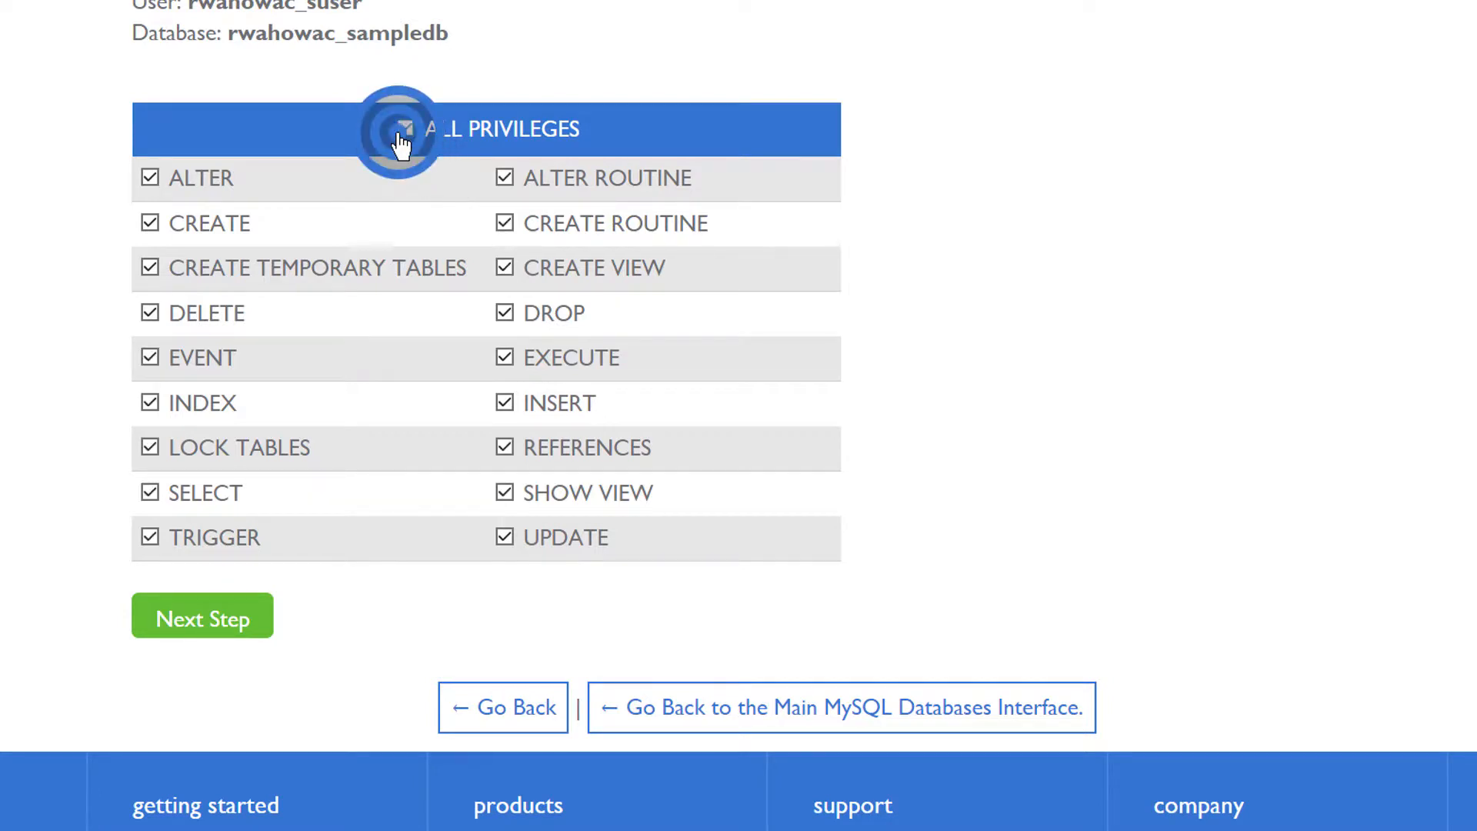
click(218, 624)
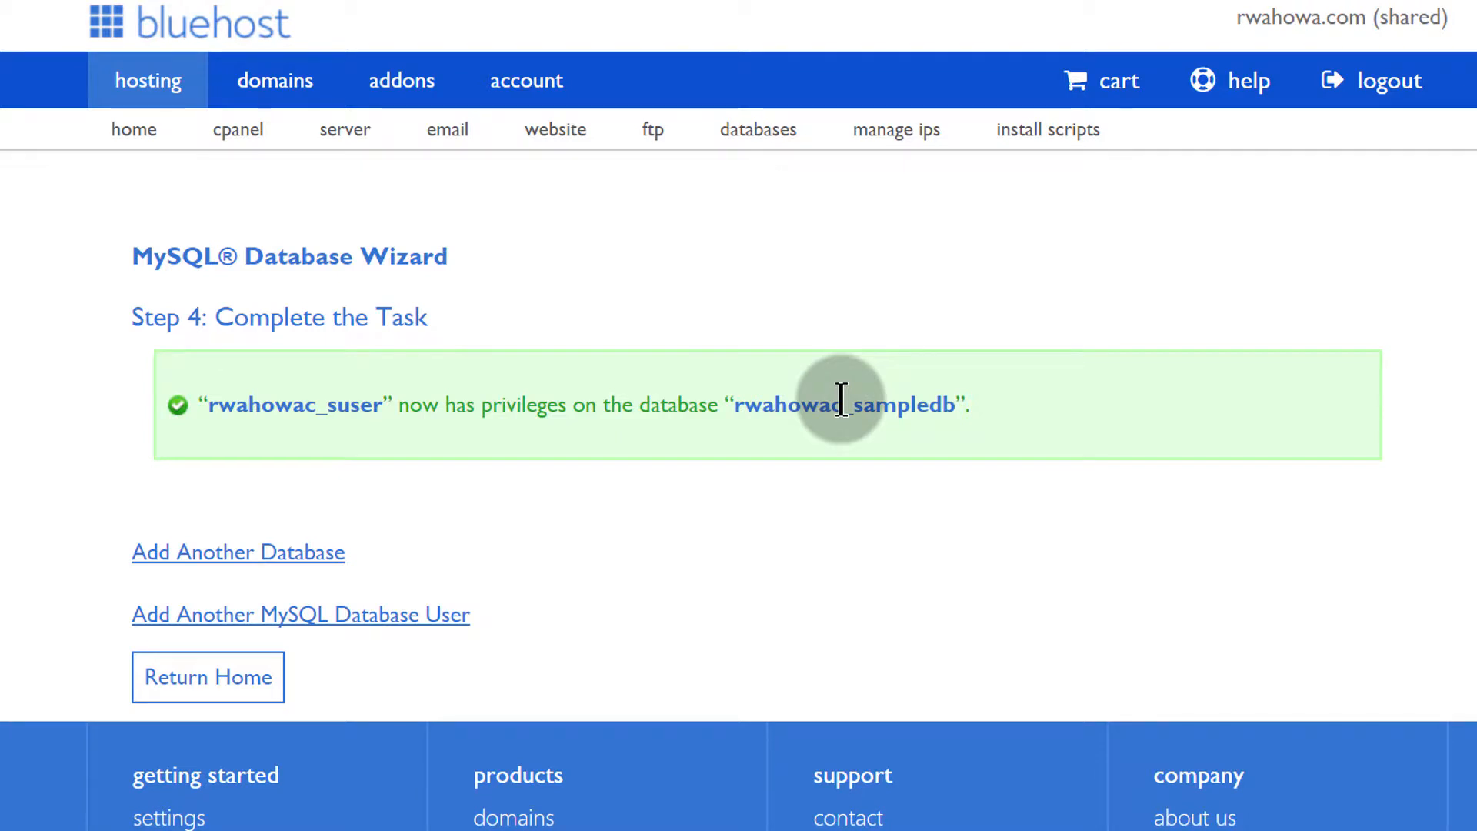
drag(237, 400, 370, 400)
drag(762, 403, 928, 399)
click(550, 500)
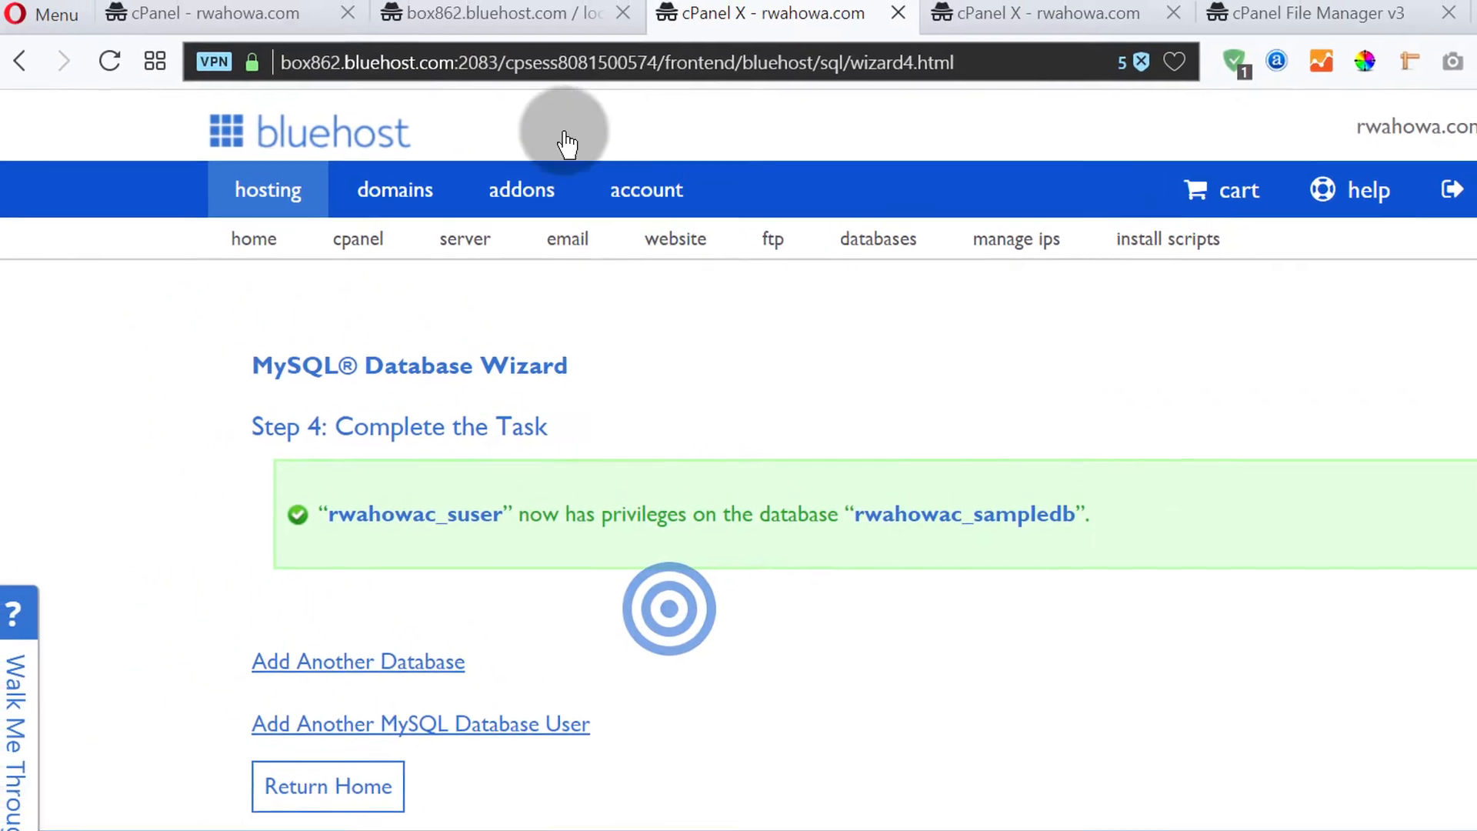
Switch to the open phpMyAdmin page, expand the account's database group and reload the page
click(565, 13)
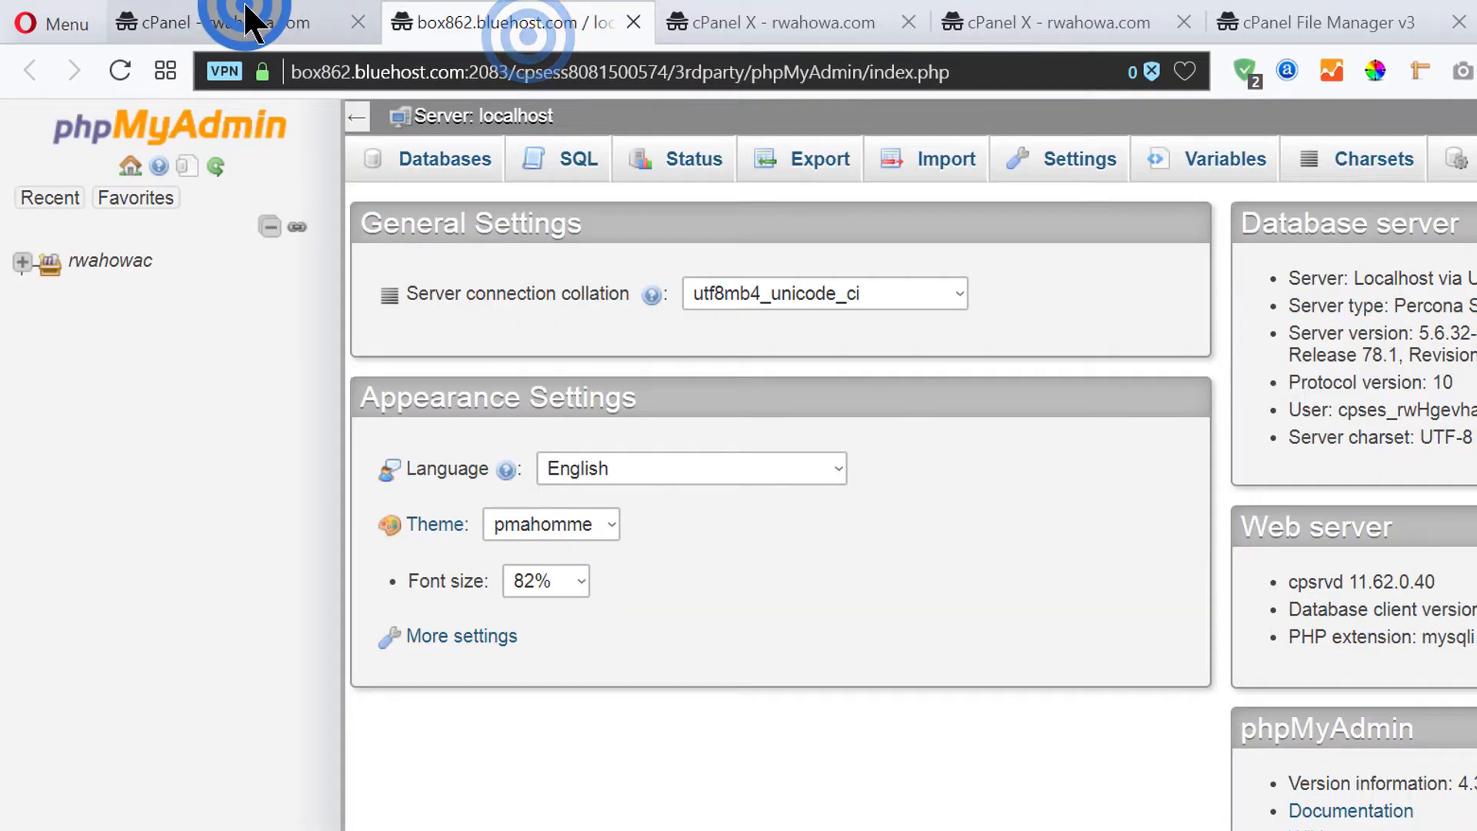
click(235, 13)
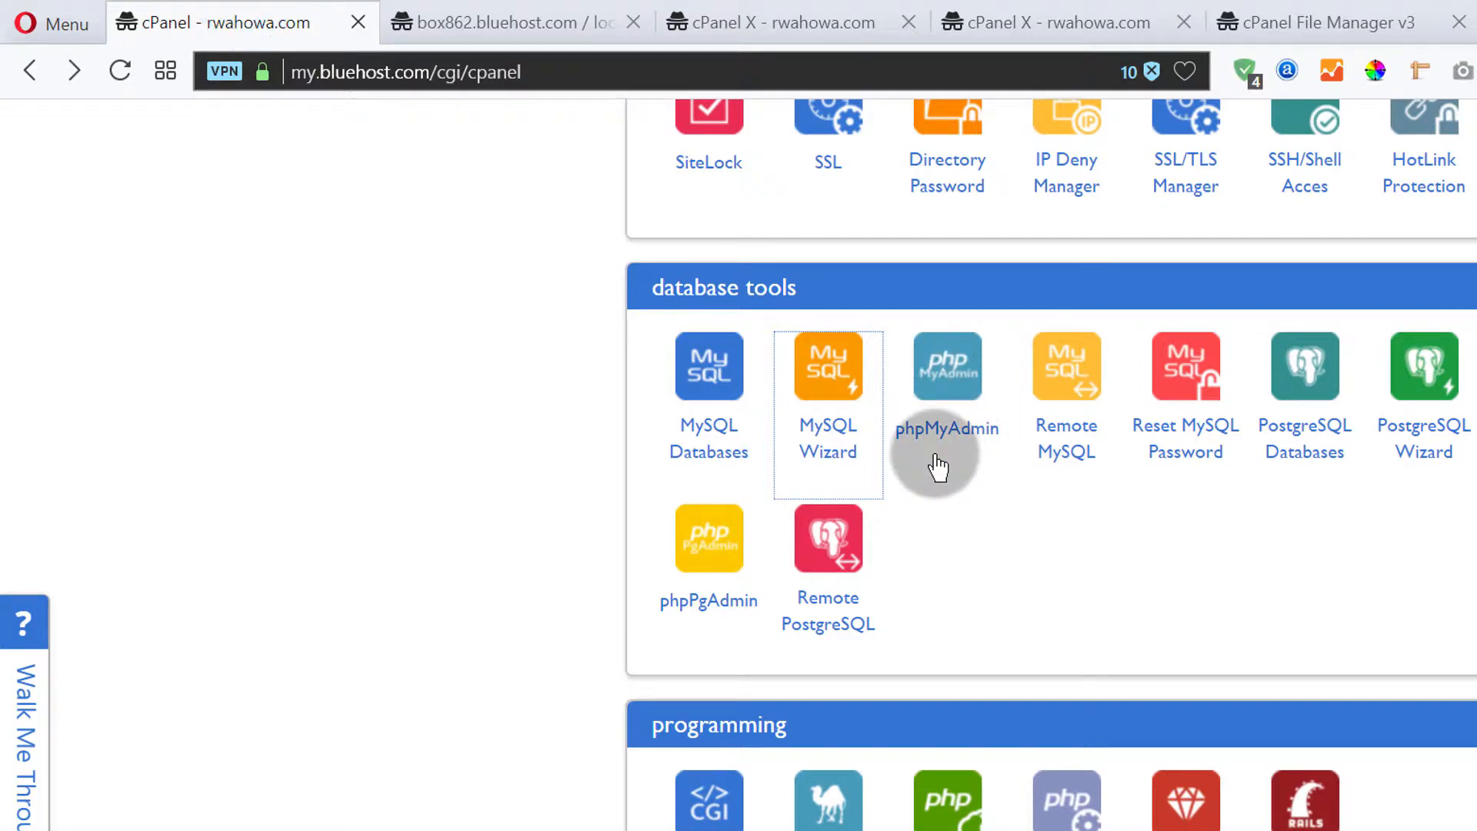
click(454, 14)
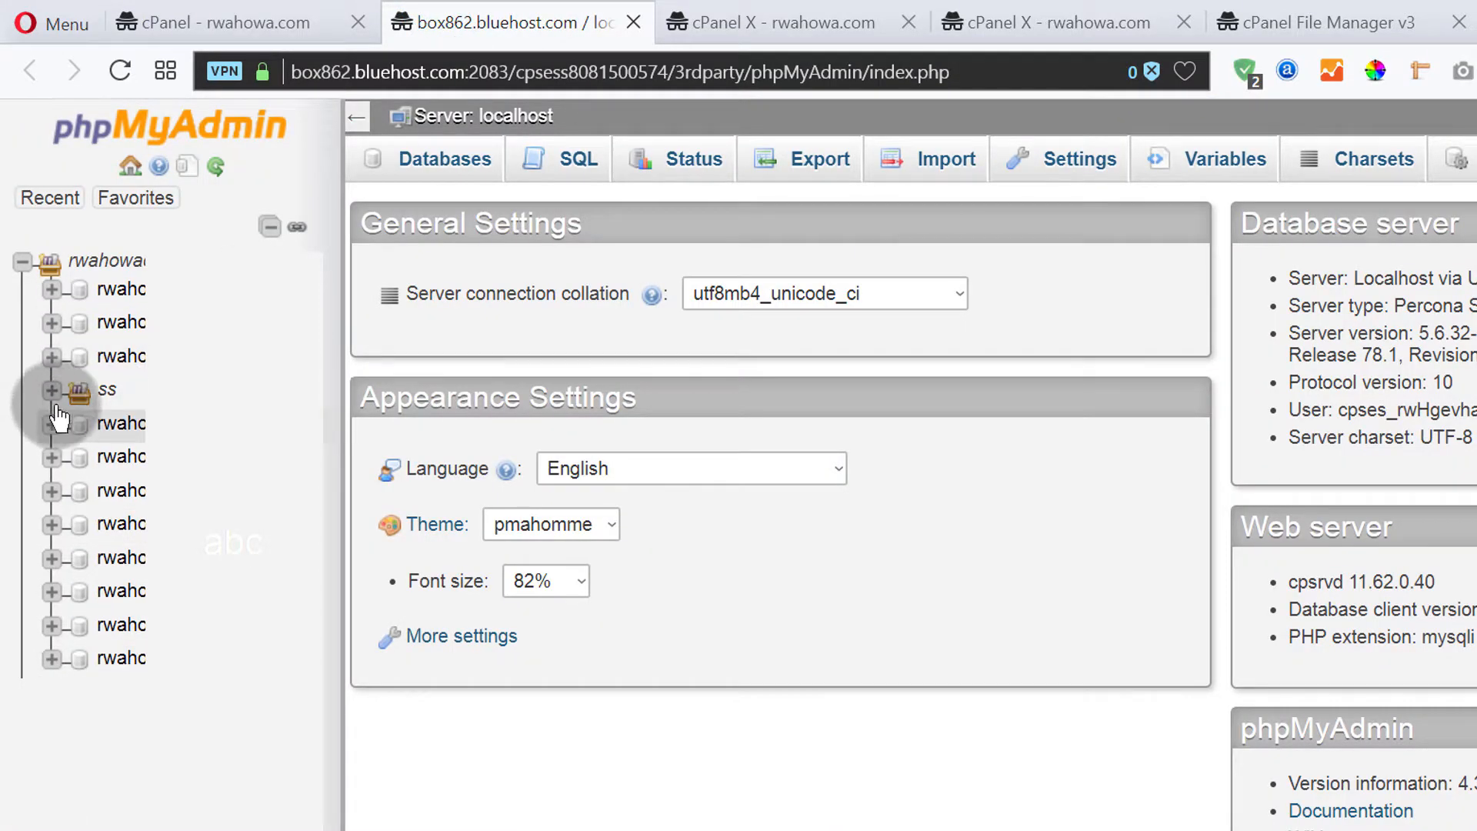
click(51, 392)
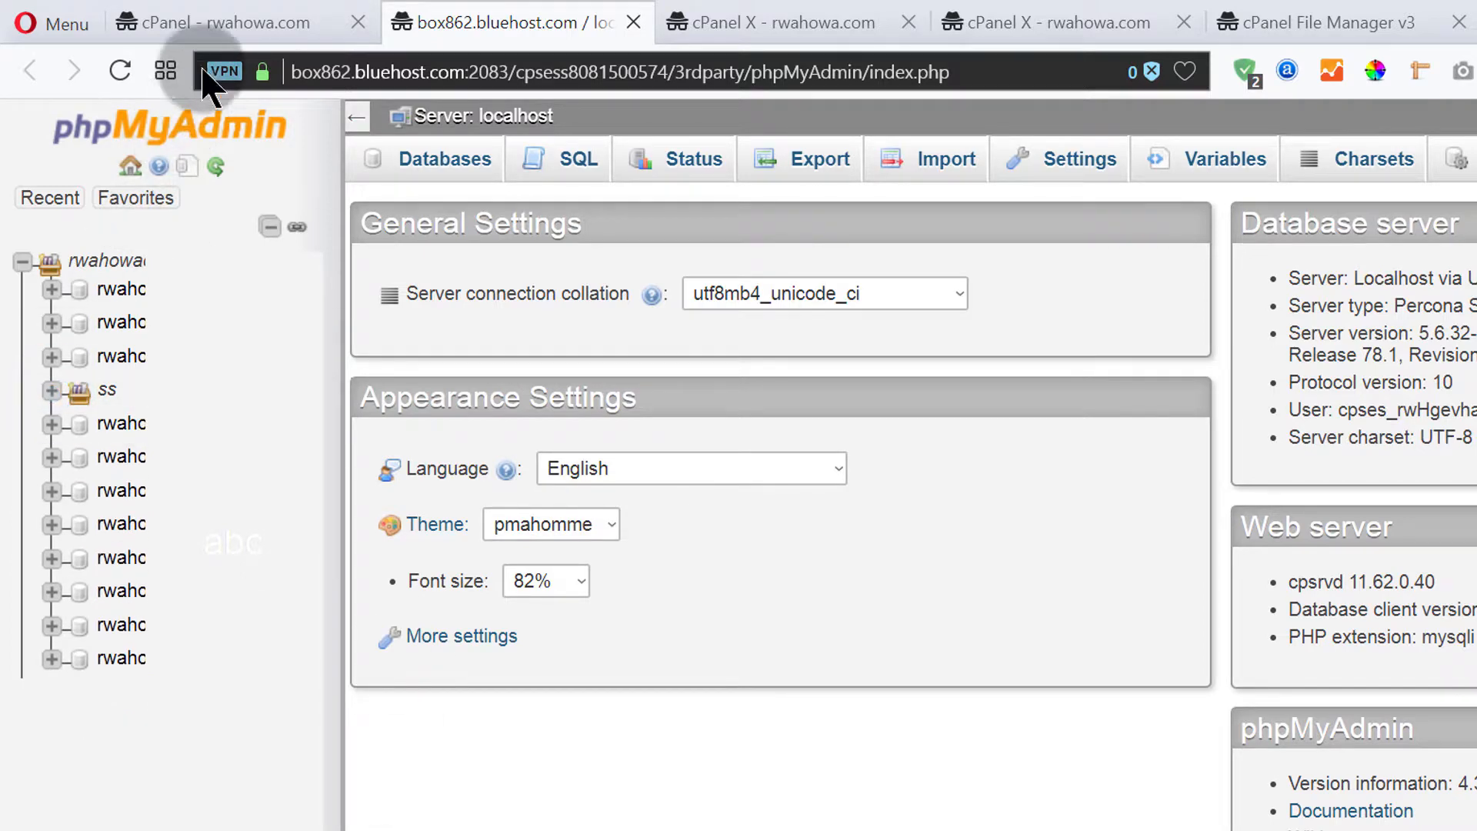
click(116, 69)
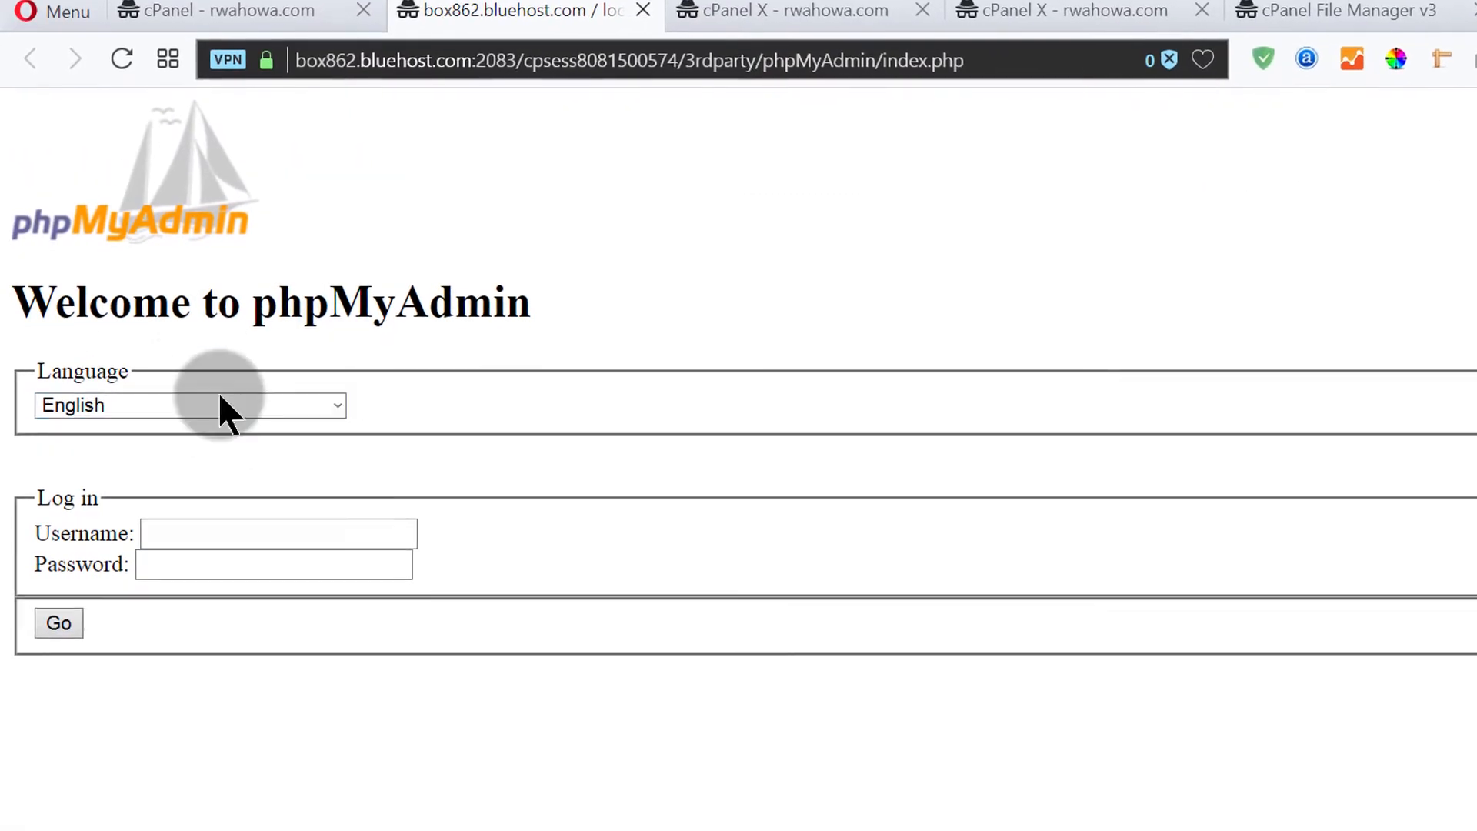
click(121, 59)
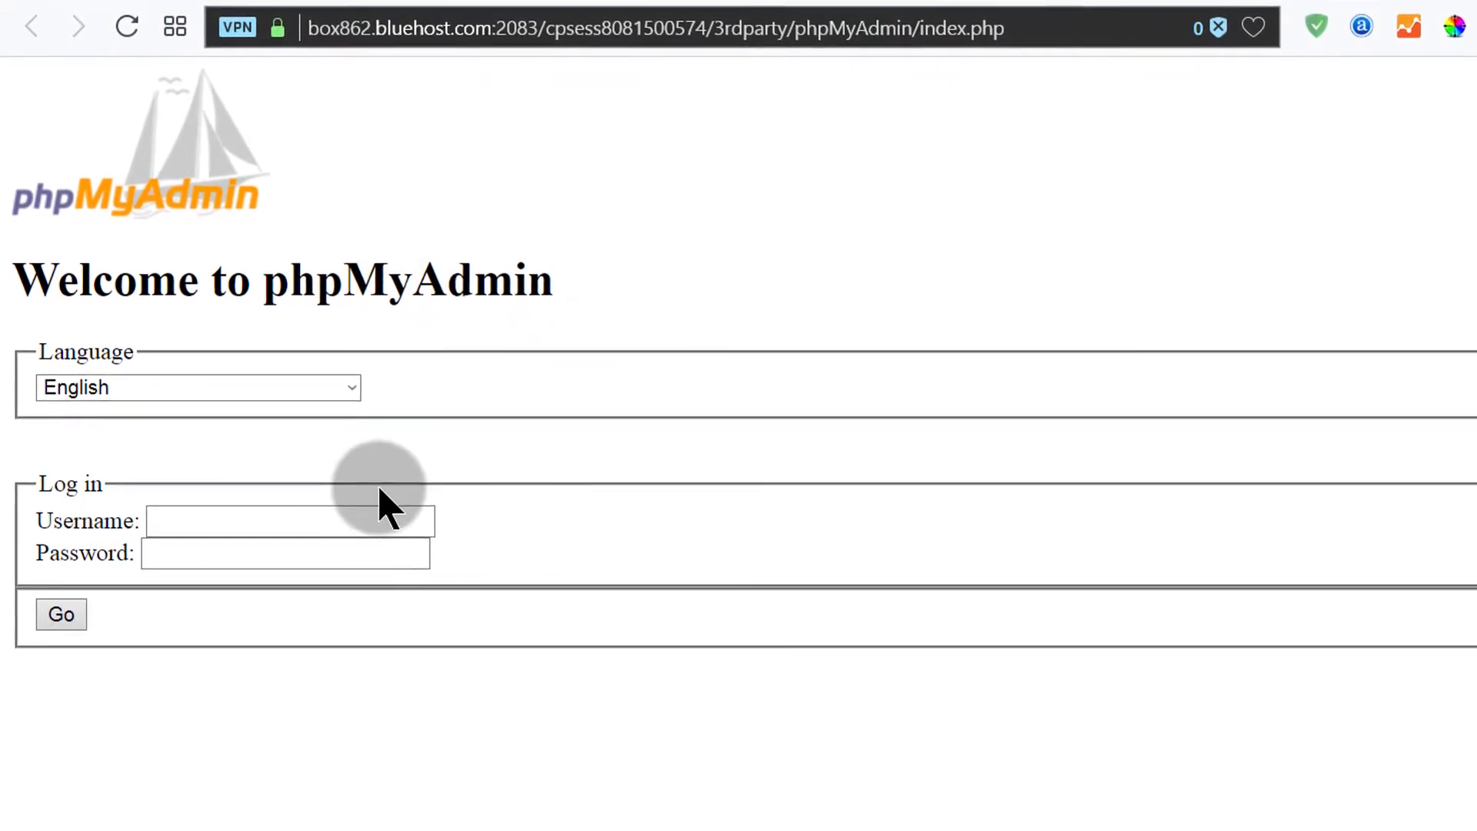
Copy the full suser database username from the MySQL Database Wizard and paste it as the phpMyAdmin login username
click(303, 520)
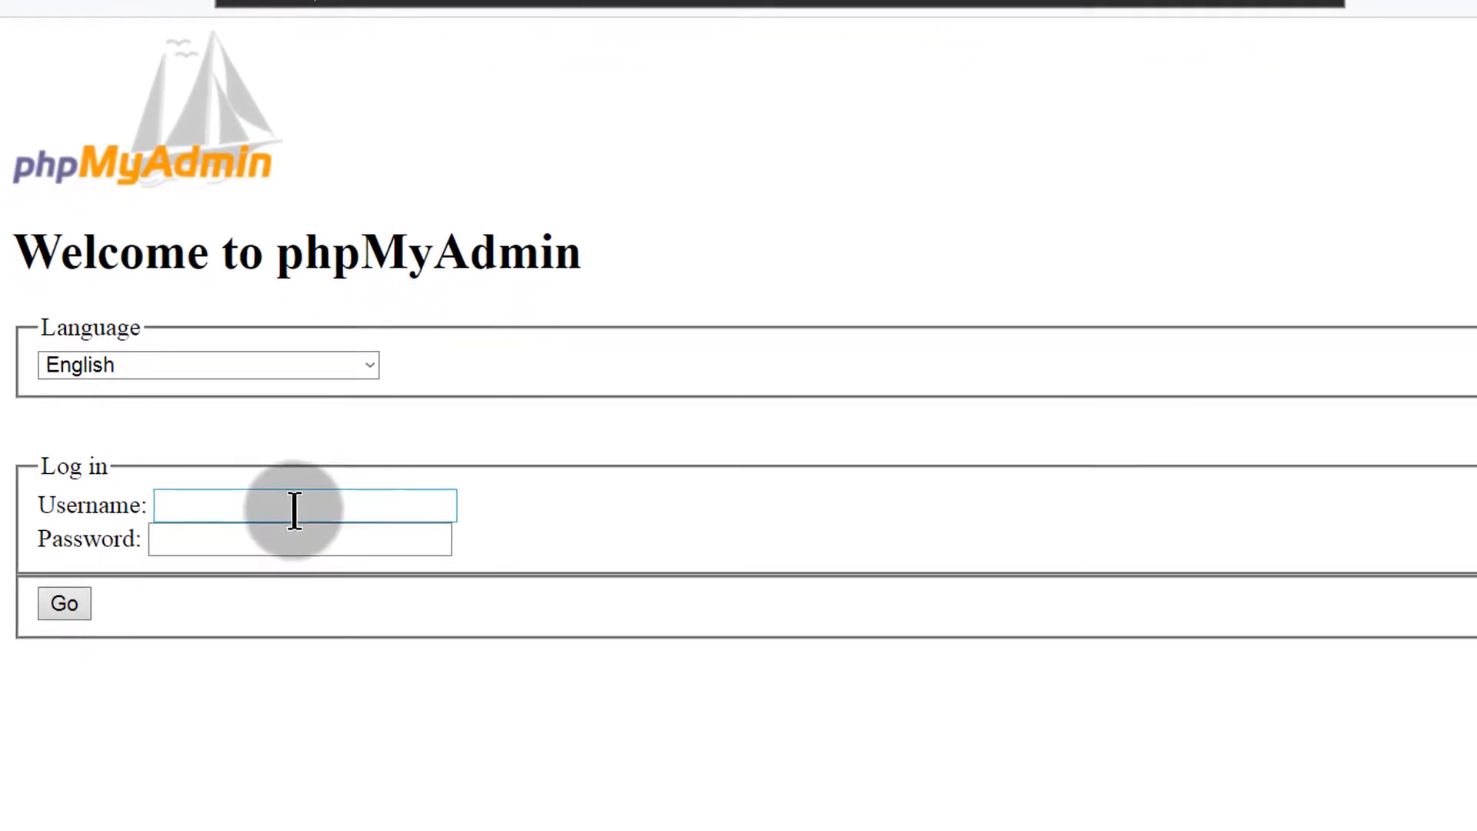
click(313, 509)
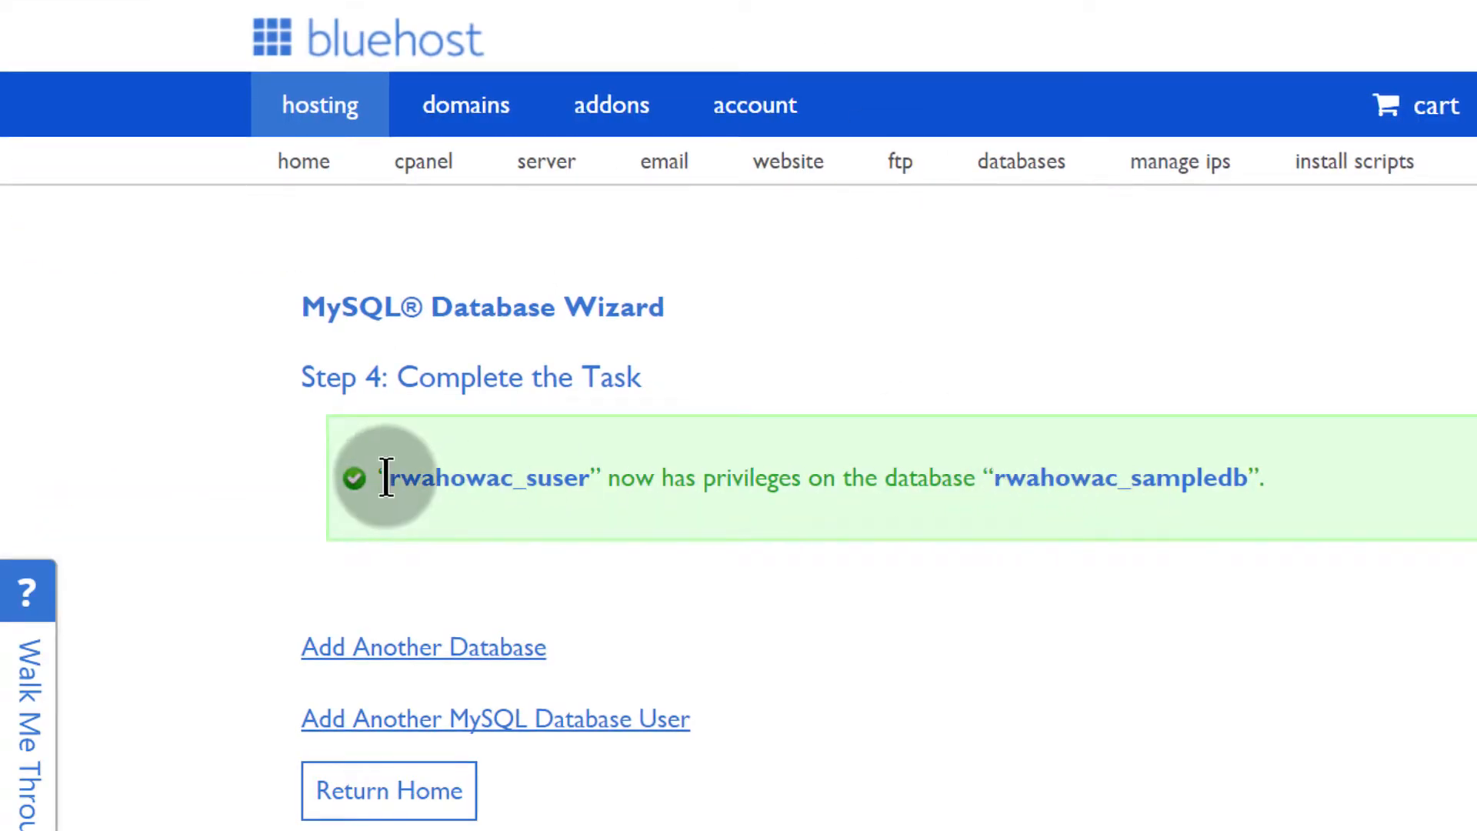
drag(384, 481, 593, 478)
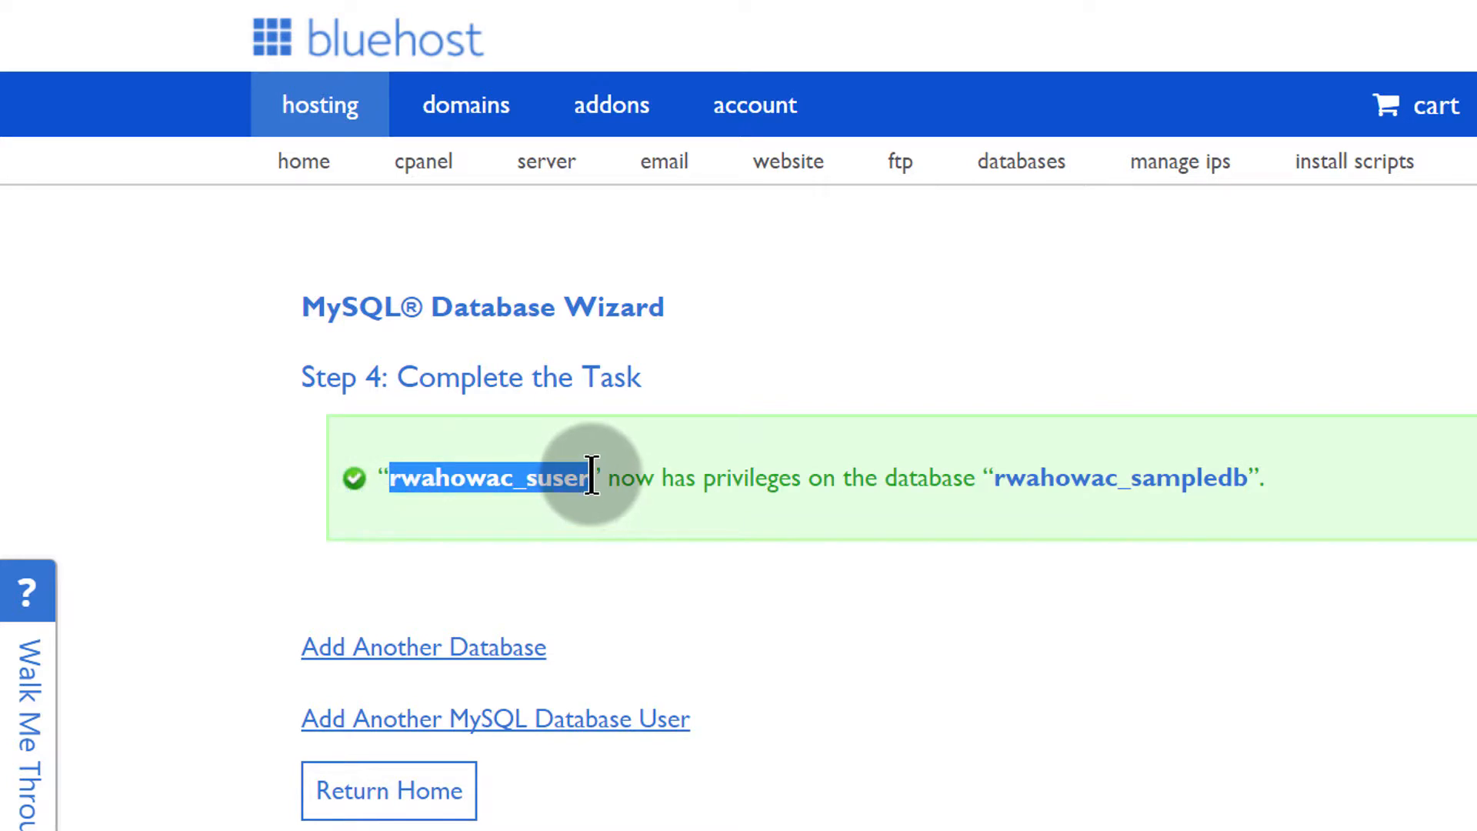
click(551, 422)
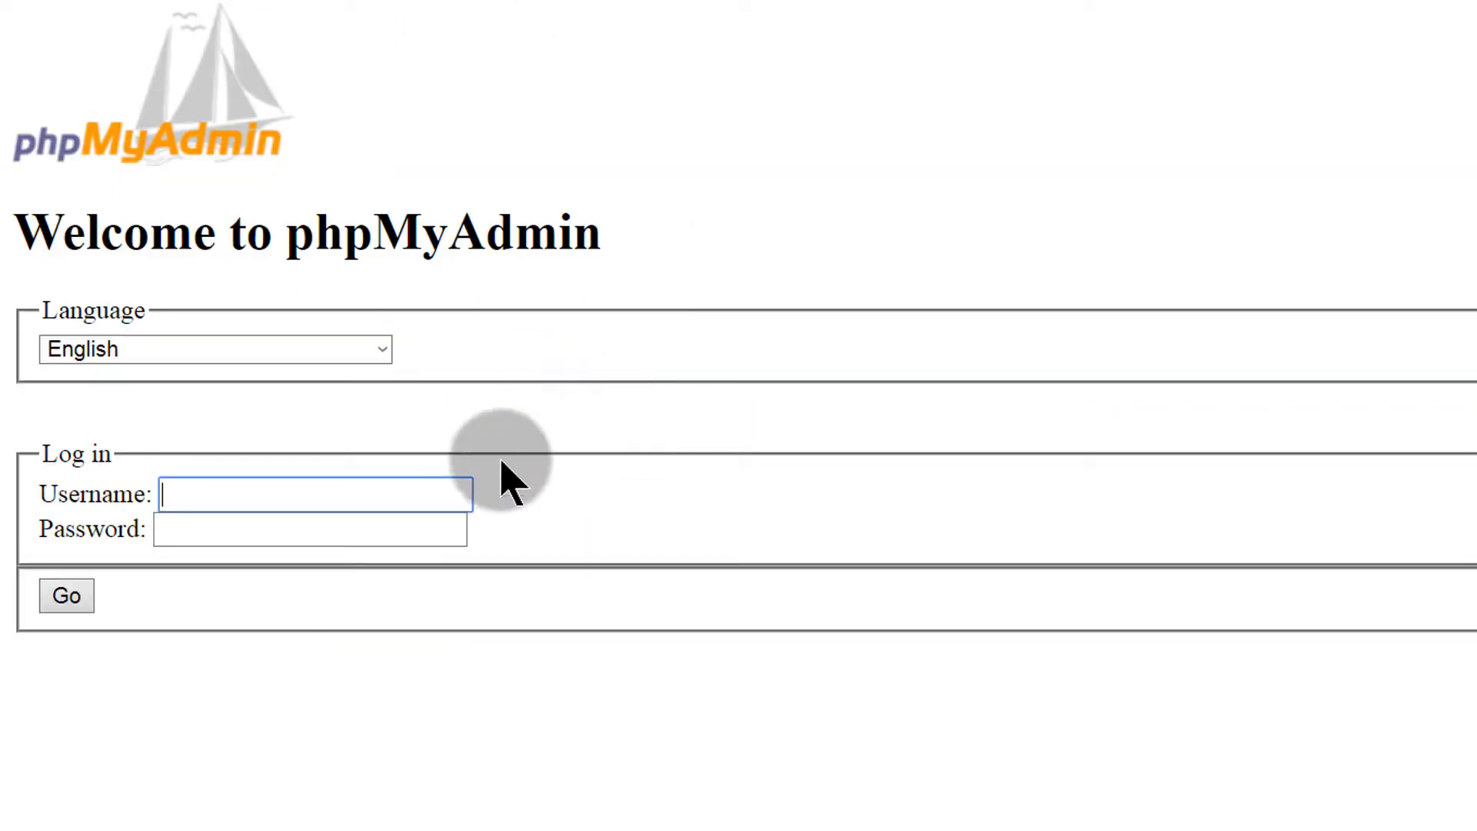
right_click(234, 502)
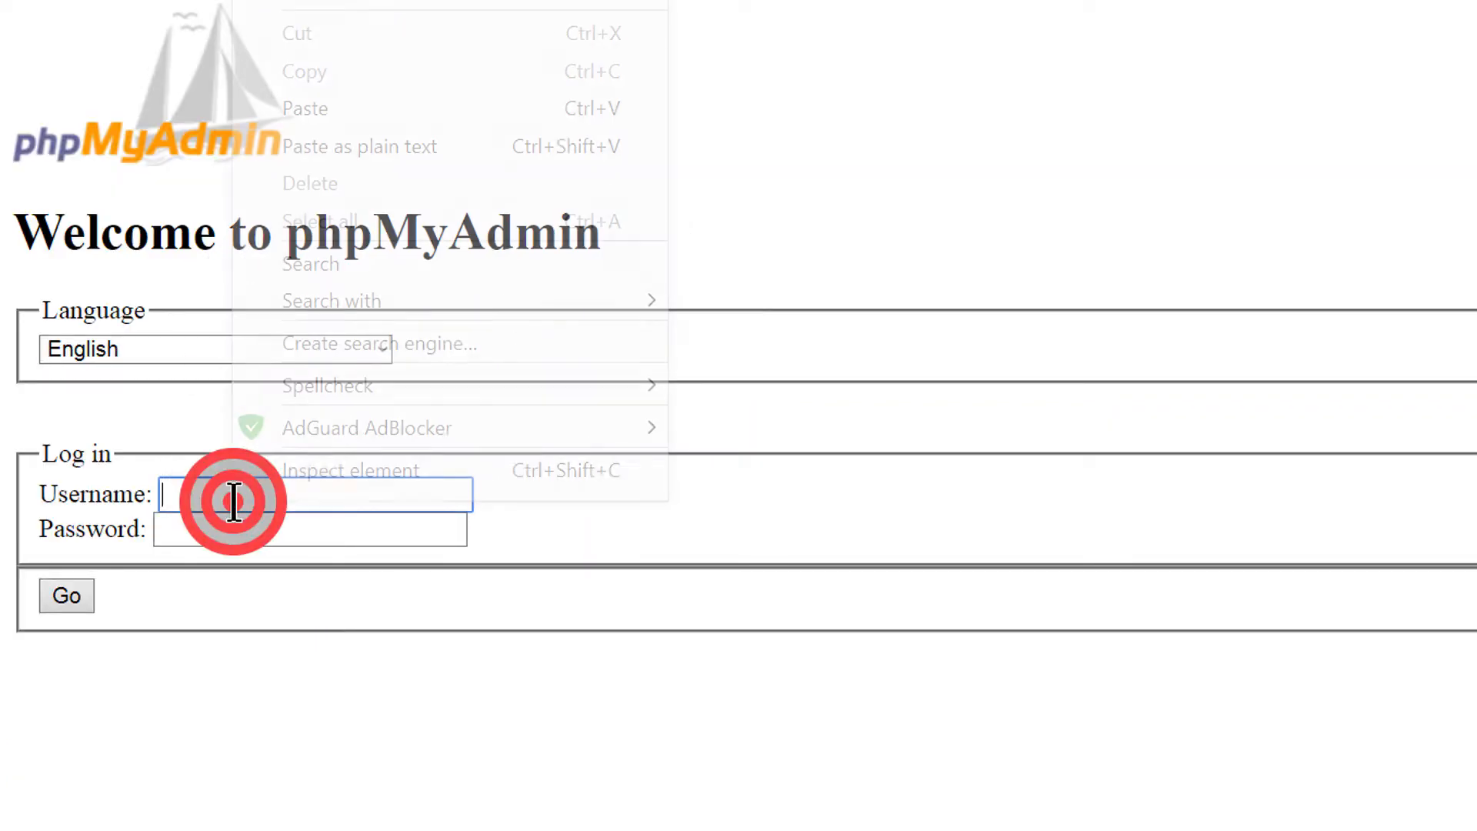
click(376, 105)
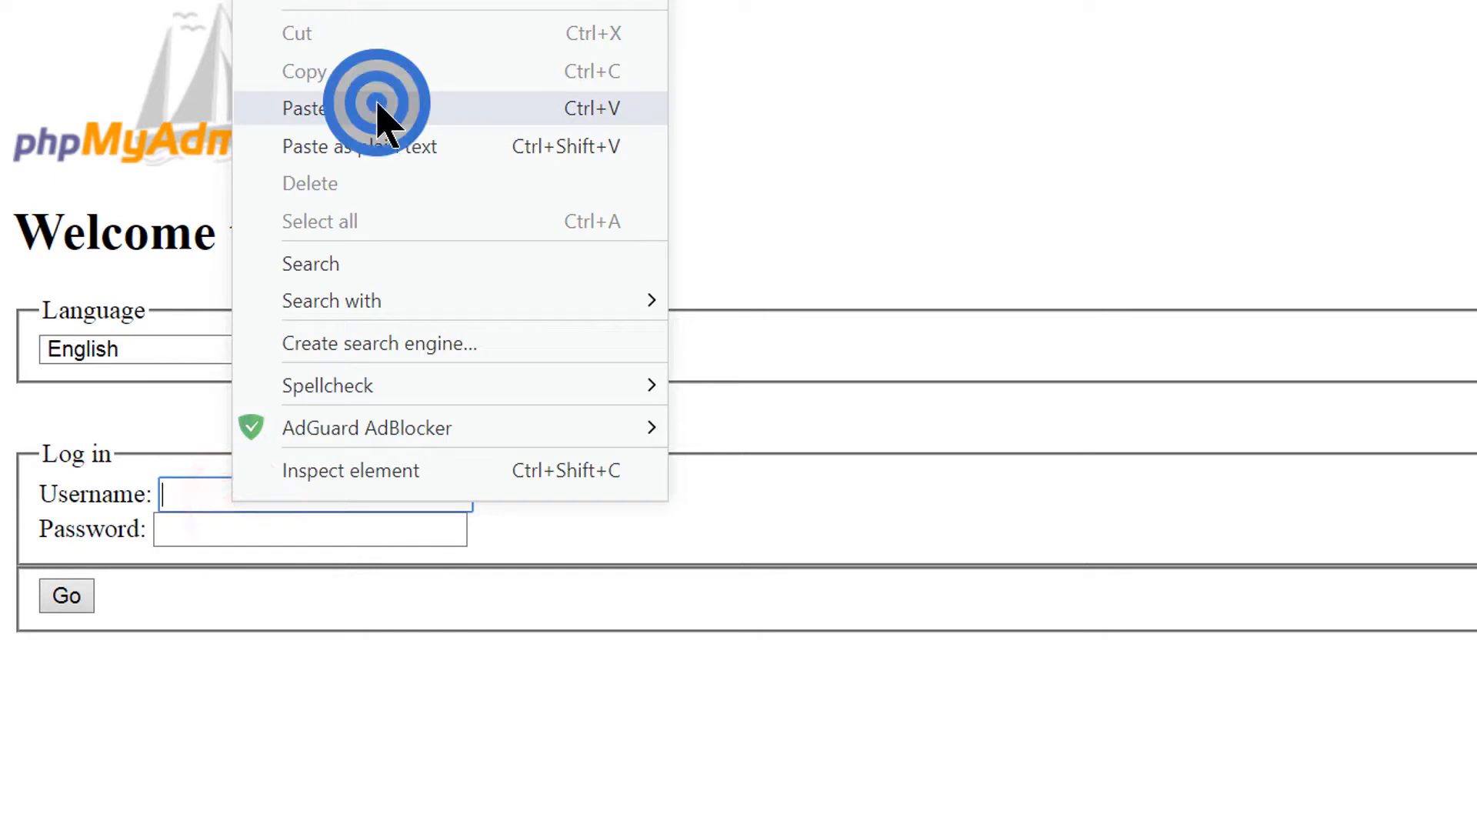
Enter the database user's password and log in to phpMyAdmin
click(214, 530)
text(•••••••)
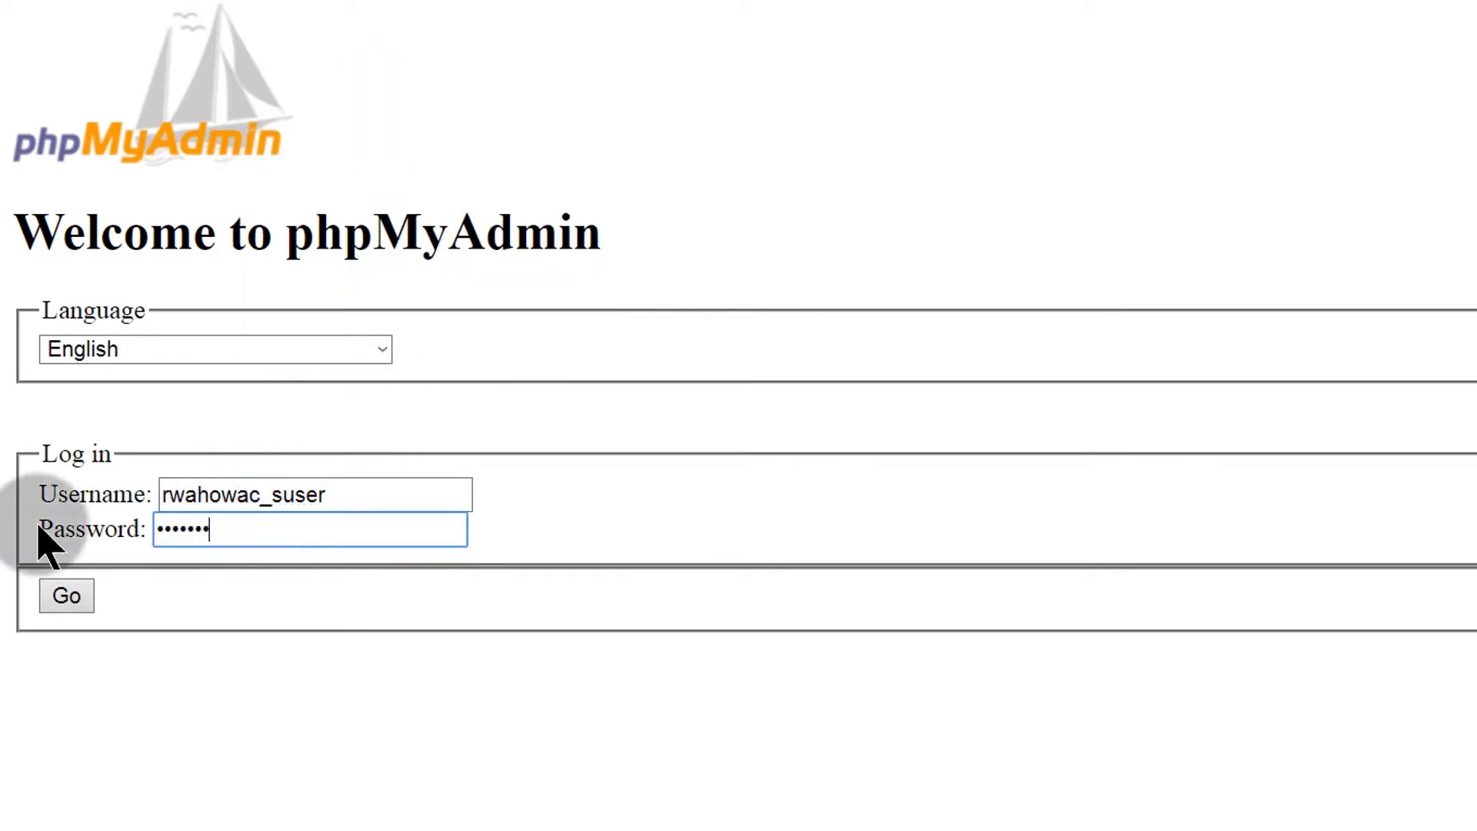
click(68, 596)
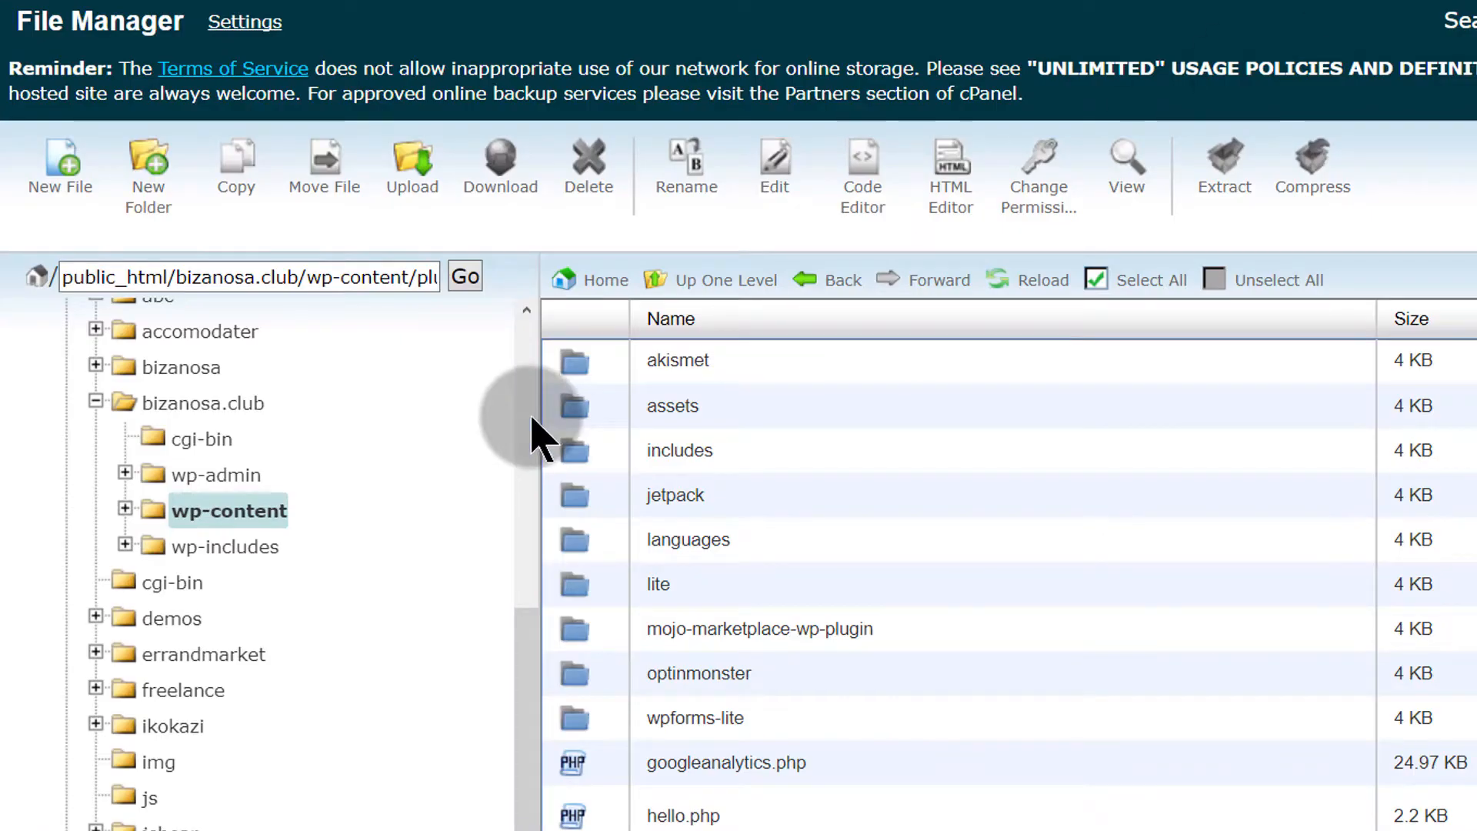
Switch to File Manager, go to the bizanosa.club folder and open its wp-config.php file in the code editor
scroll(885, 528, down, 1)
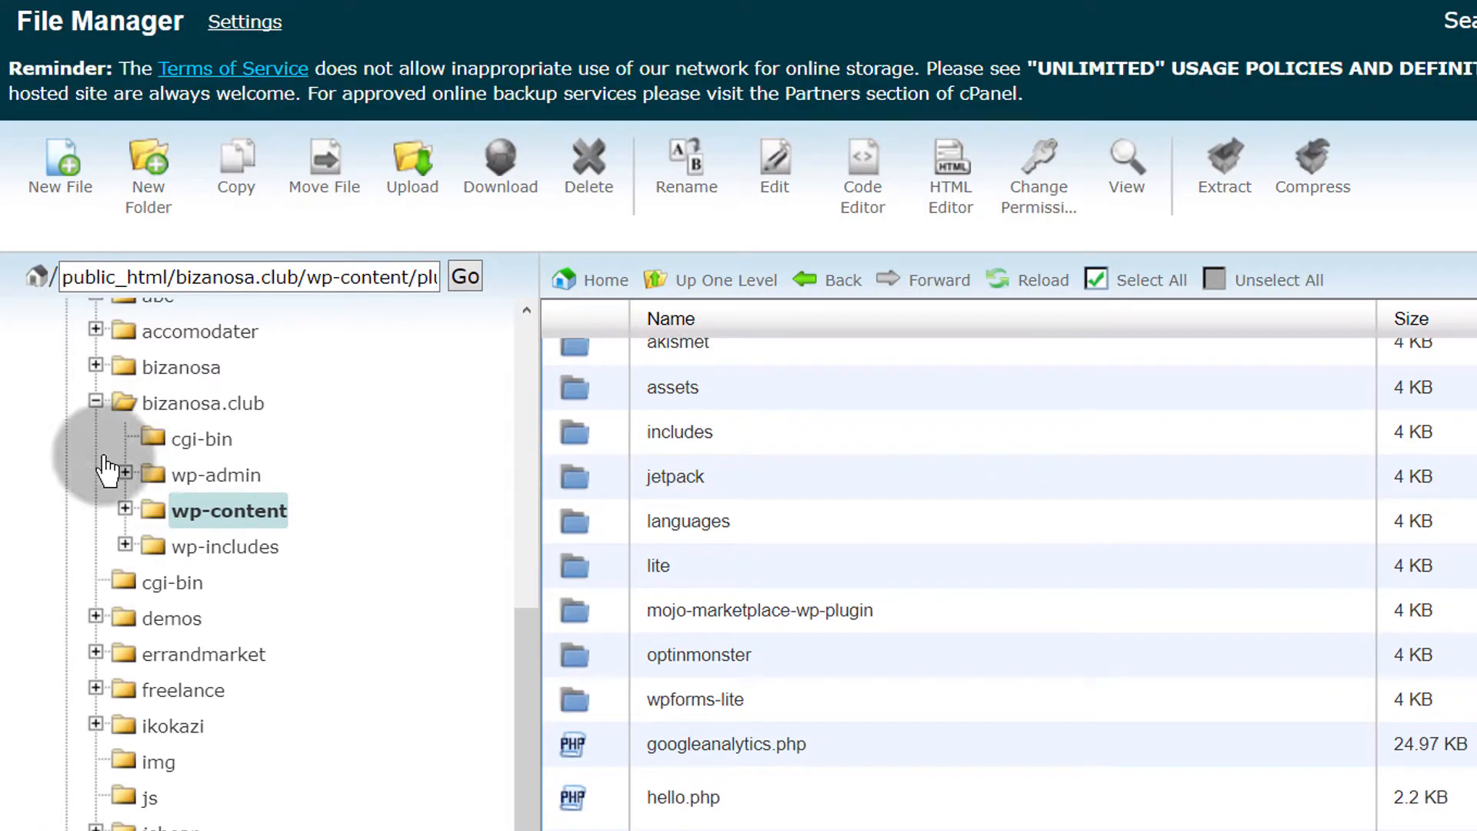
click(185, 401)
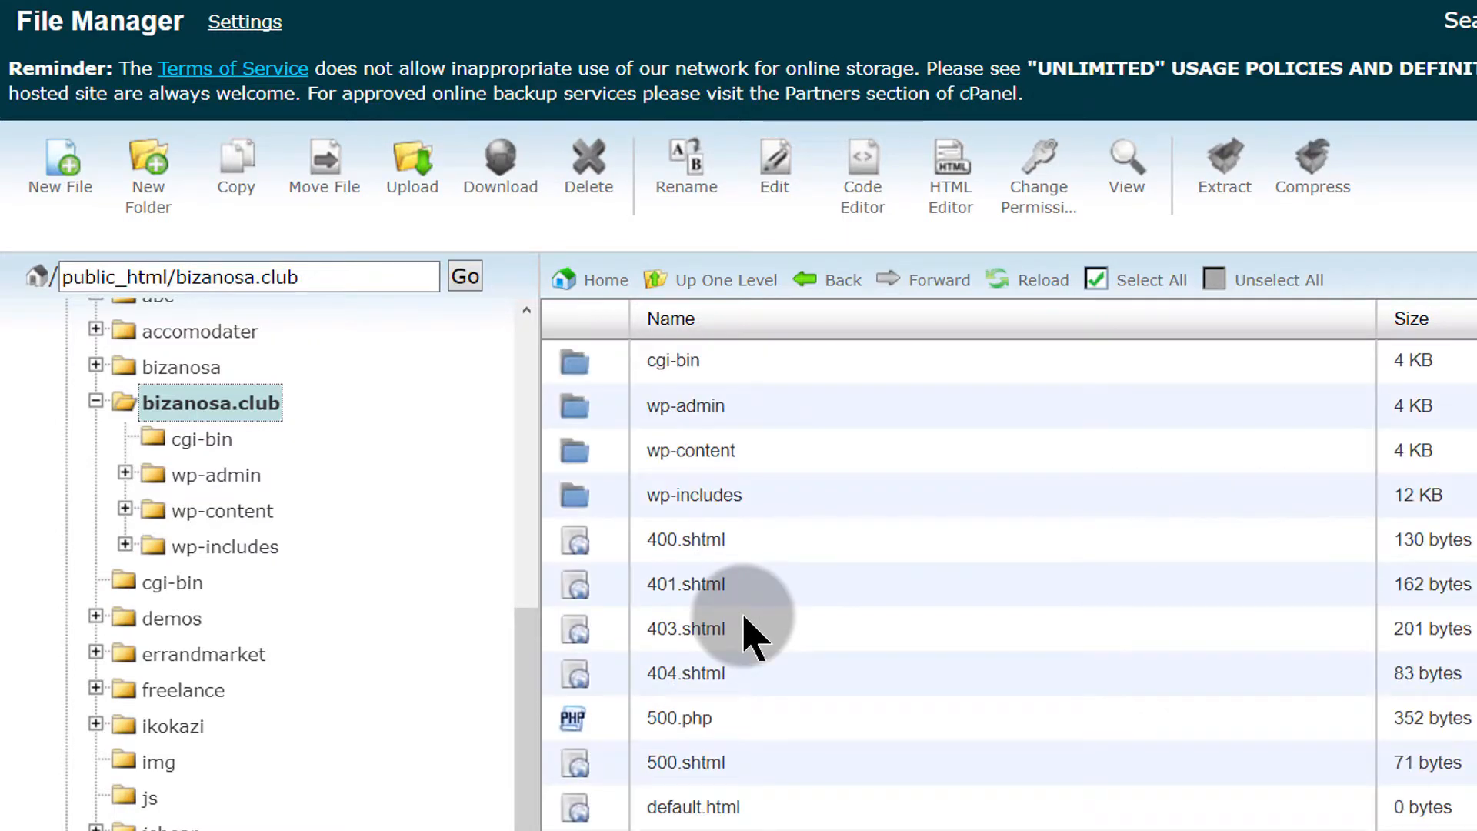
scroll(752, 639, down, 5)
scroll(751, 623, down, 3)
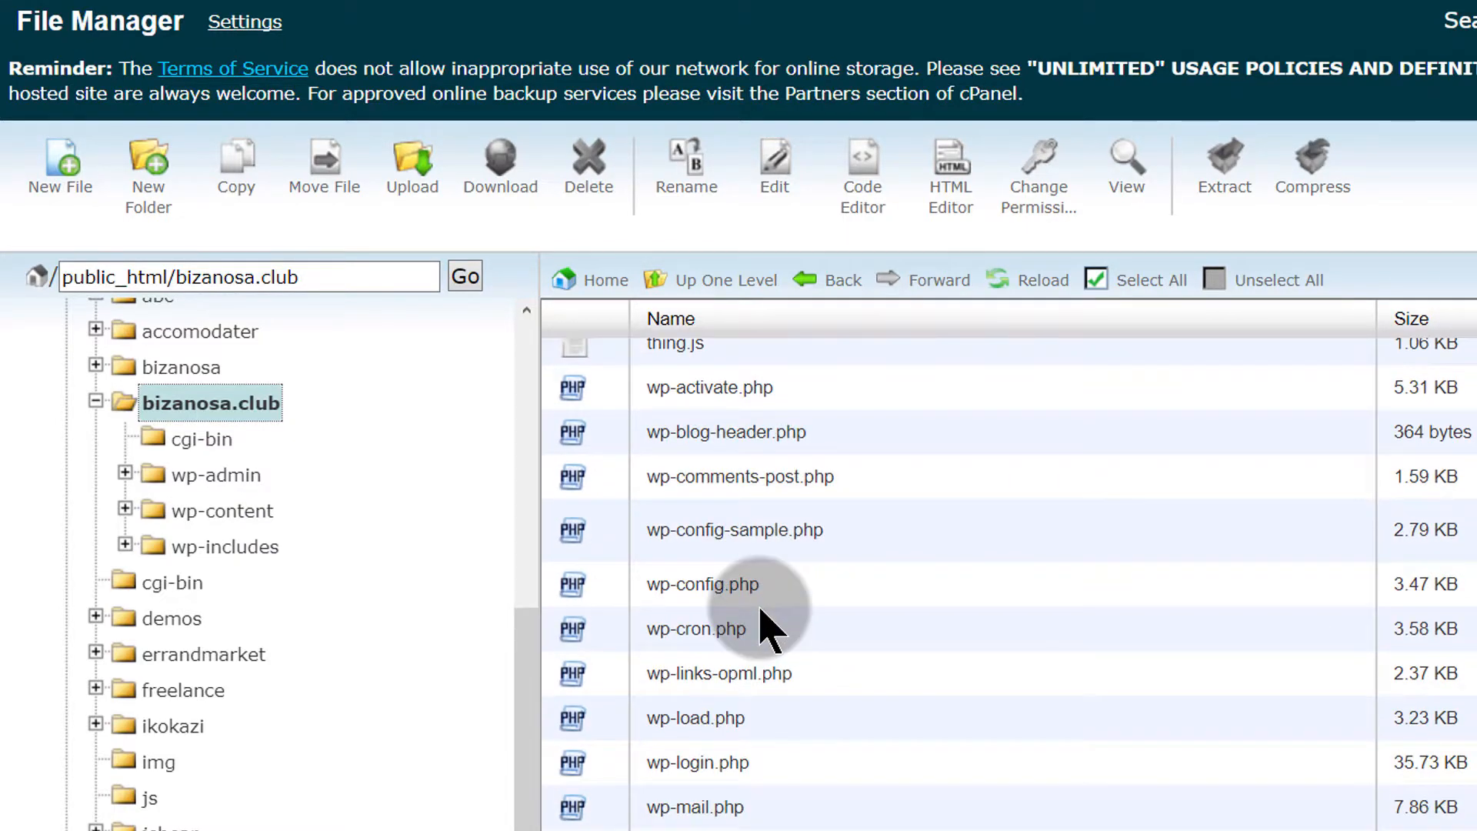
click(588, 591)
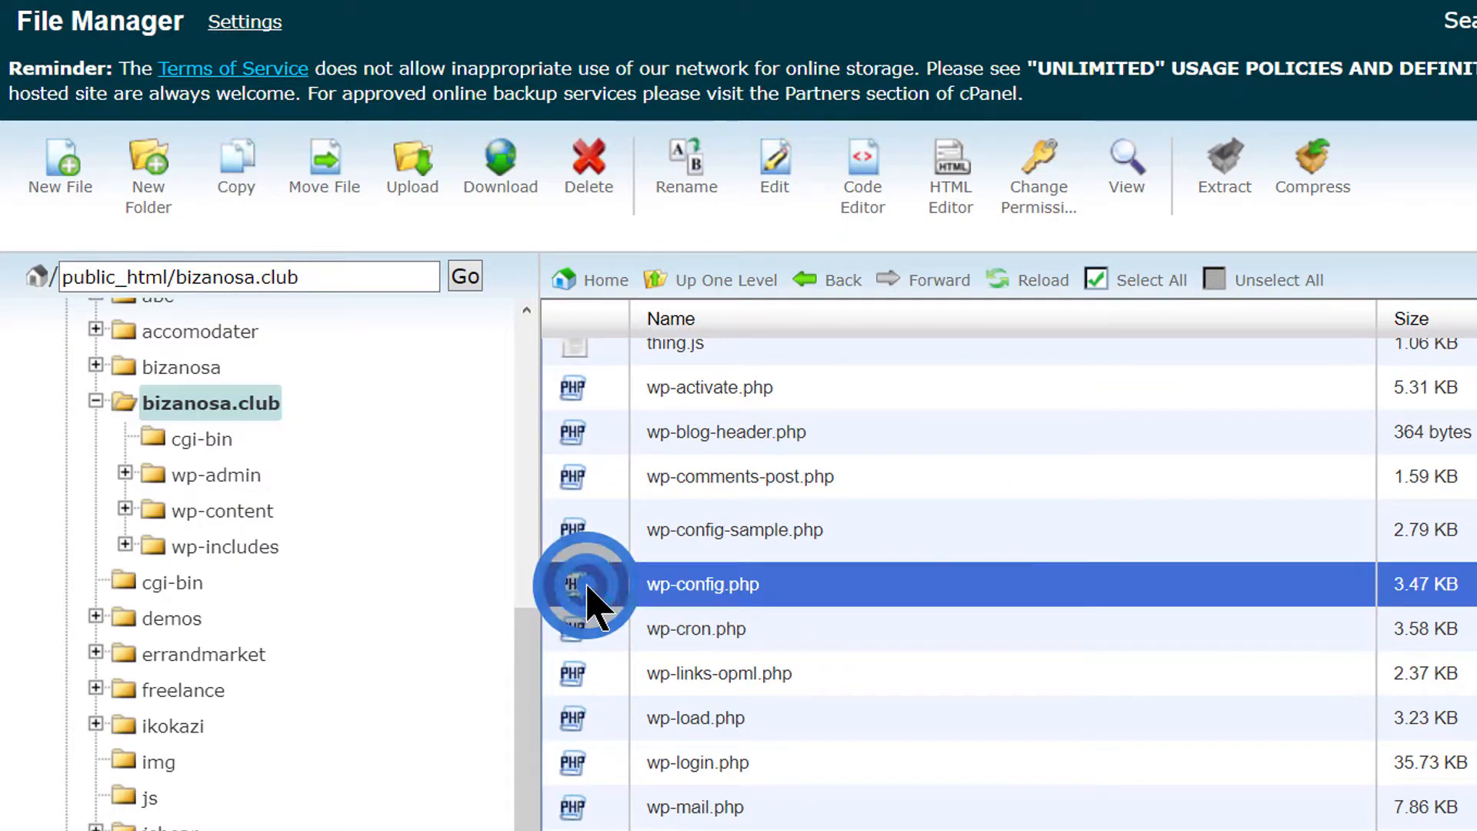
right_click(593, 588)
click(657, 724)
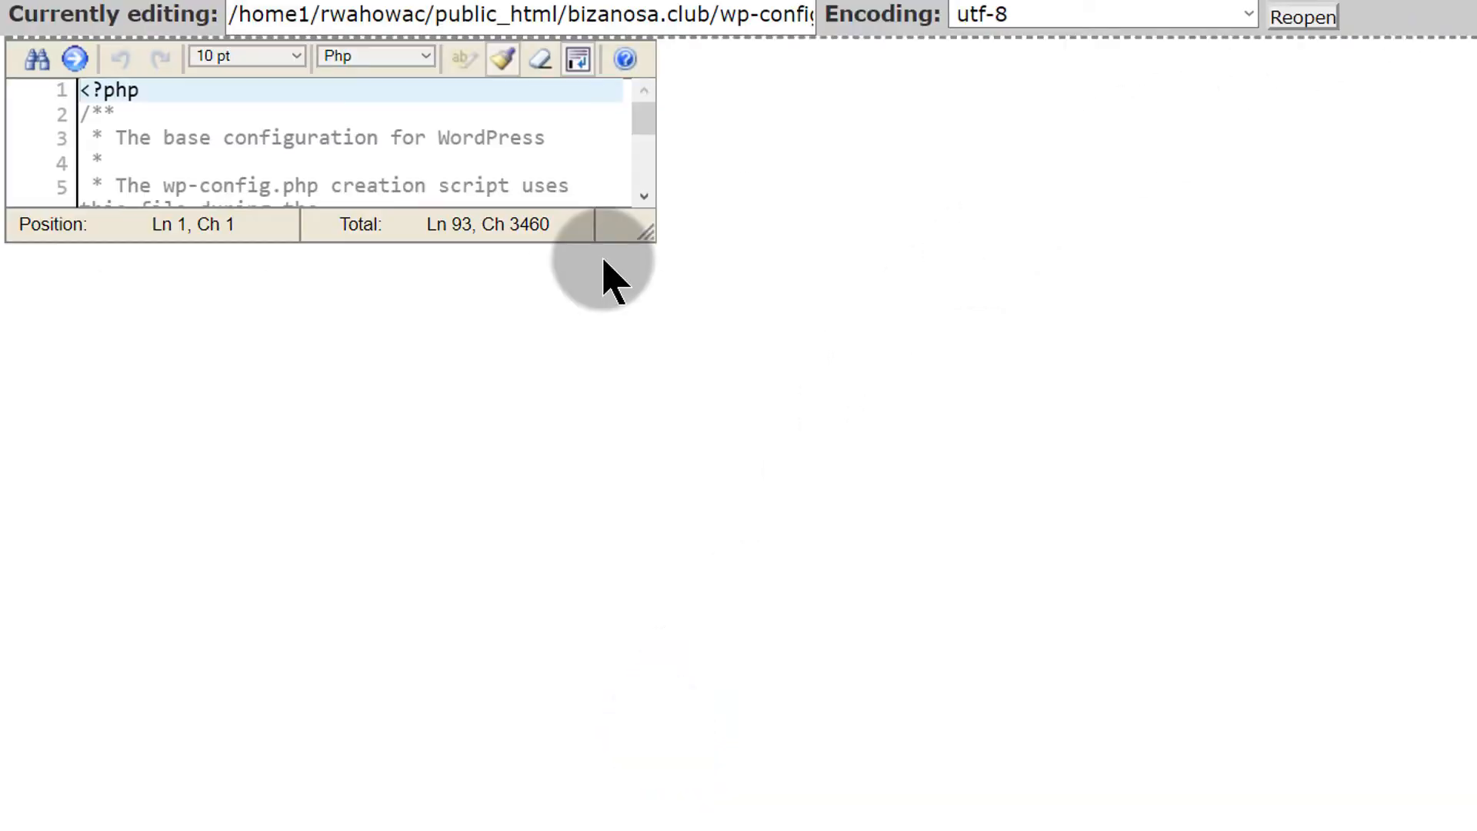
Examine the database name, username, password and hostname settings in wp-config.php
scroll(604, 260, down, 7)
drag(100, 216, 479, 218)
drag(315, 273, 469, 342)
drag(209, 387, 551, 393)
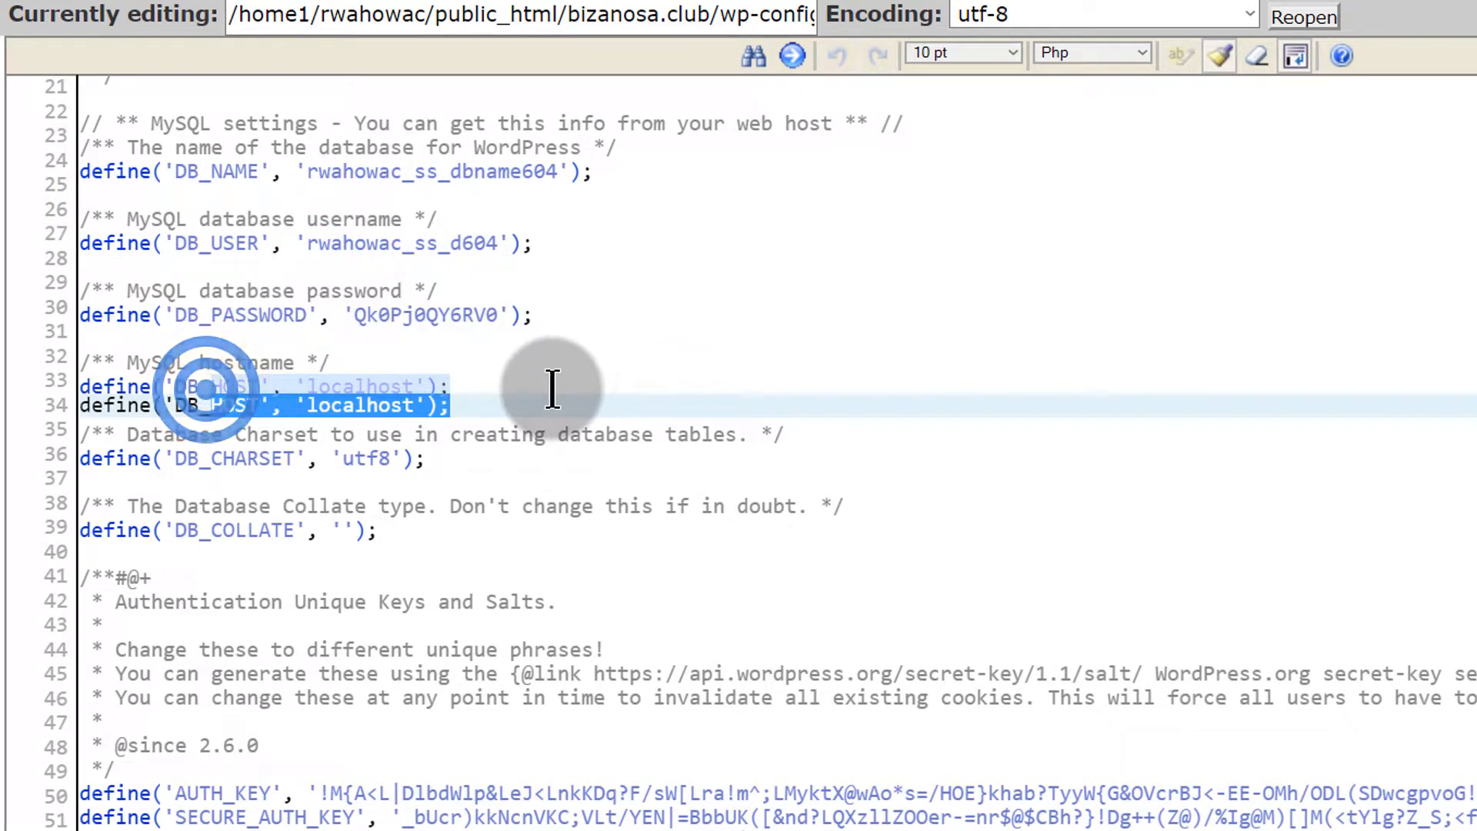
click(567, 234)
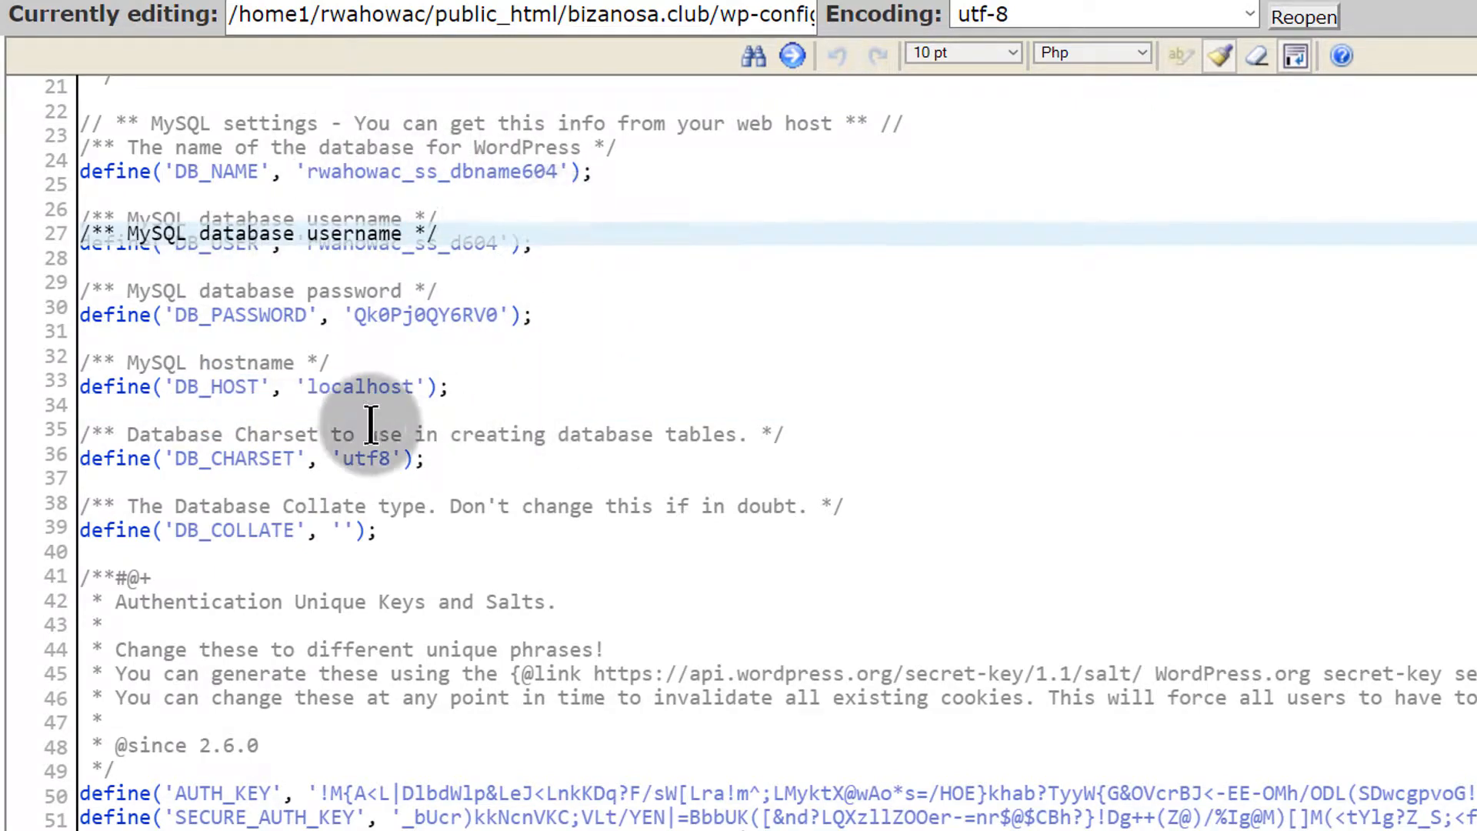
click(787, 221)
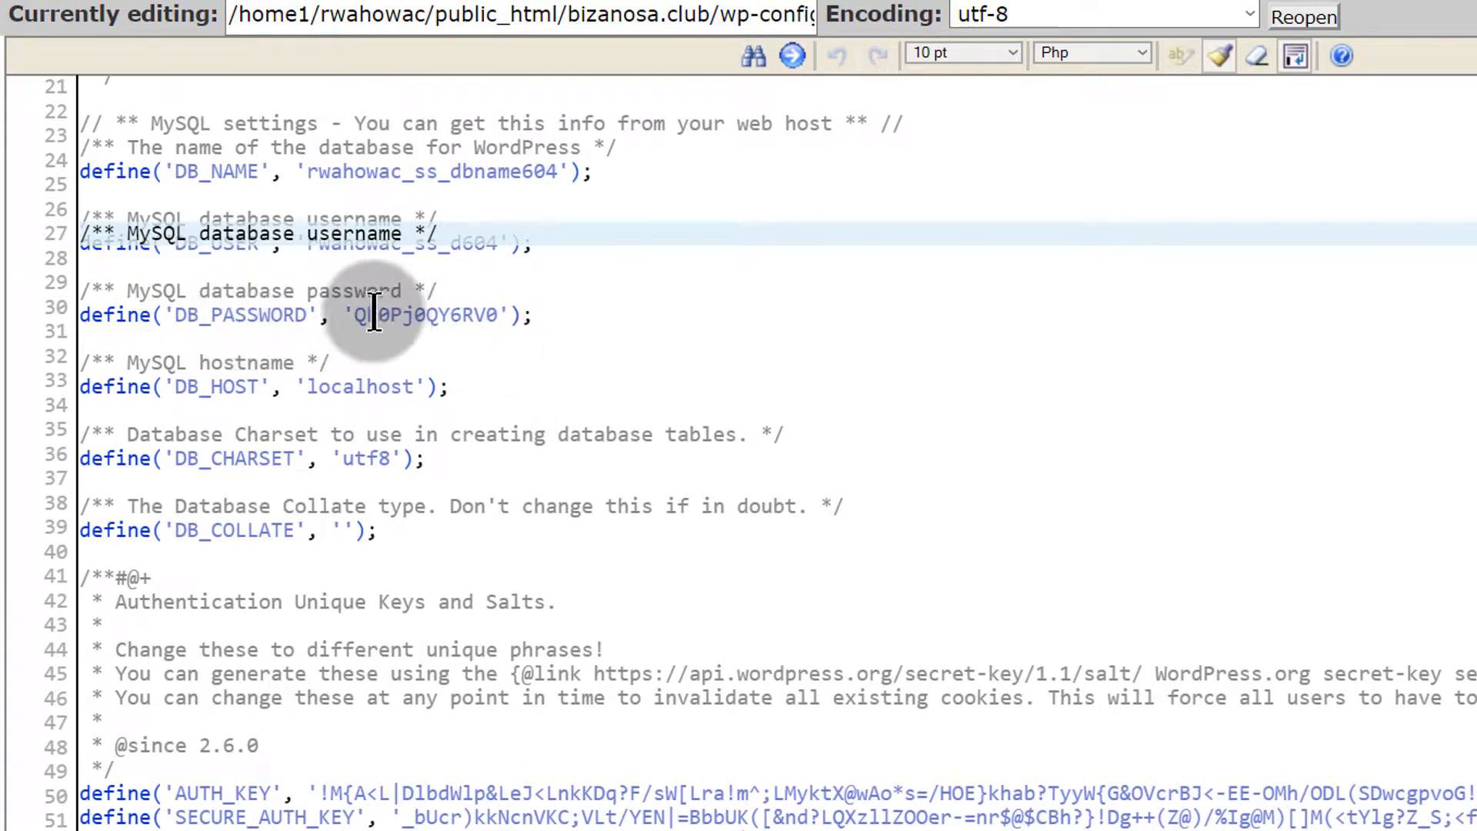
drag(356, 323, 481, 323)
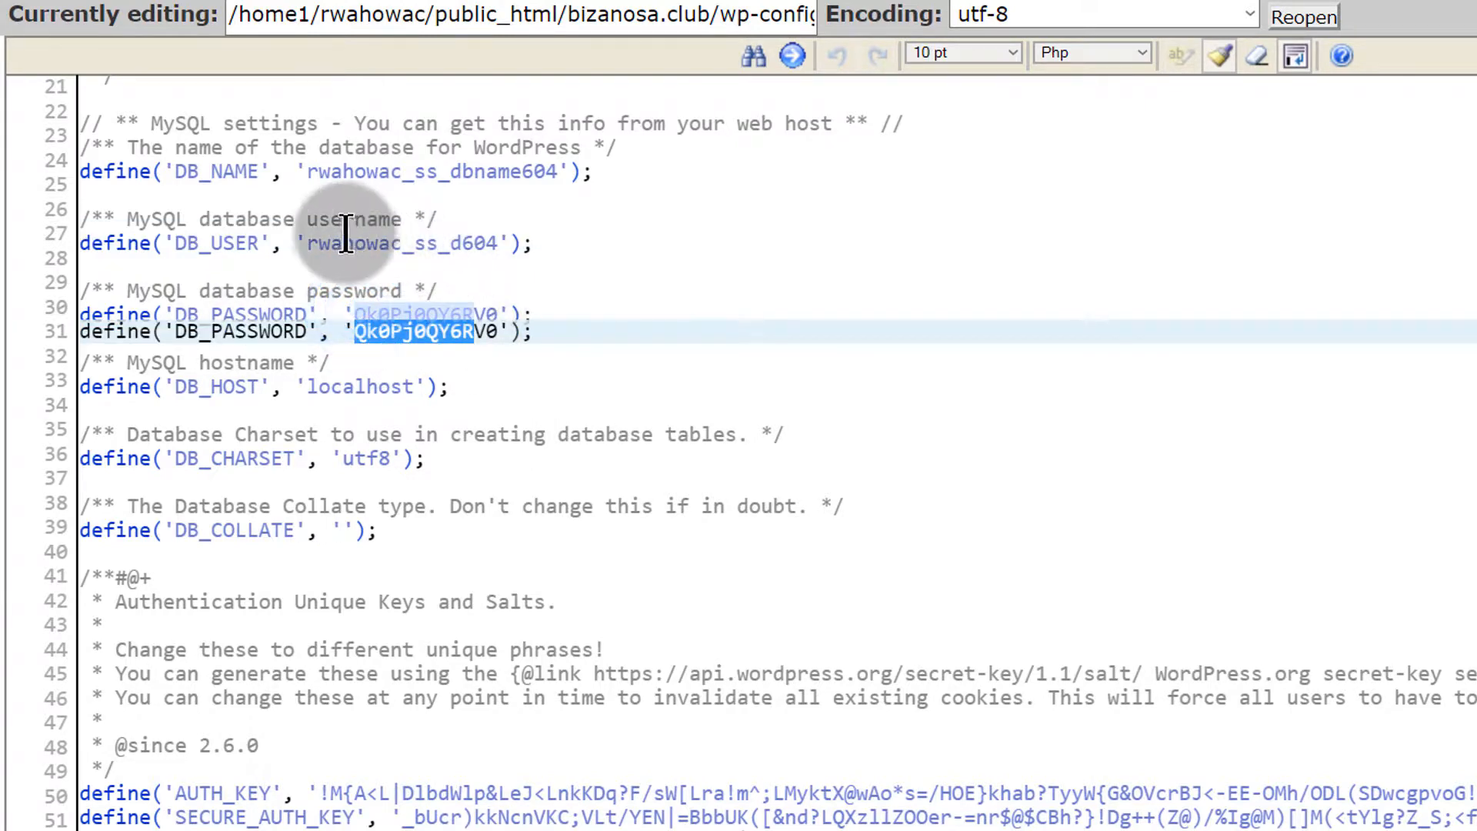
drag(309, 232, 500, 253)
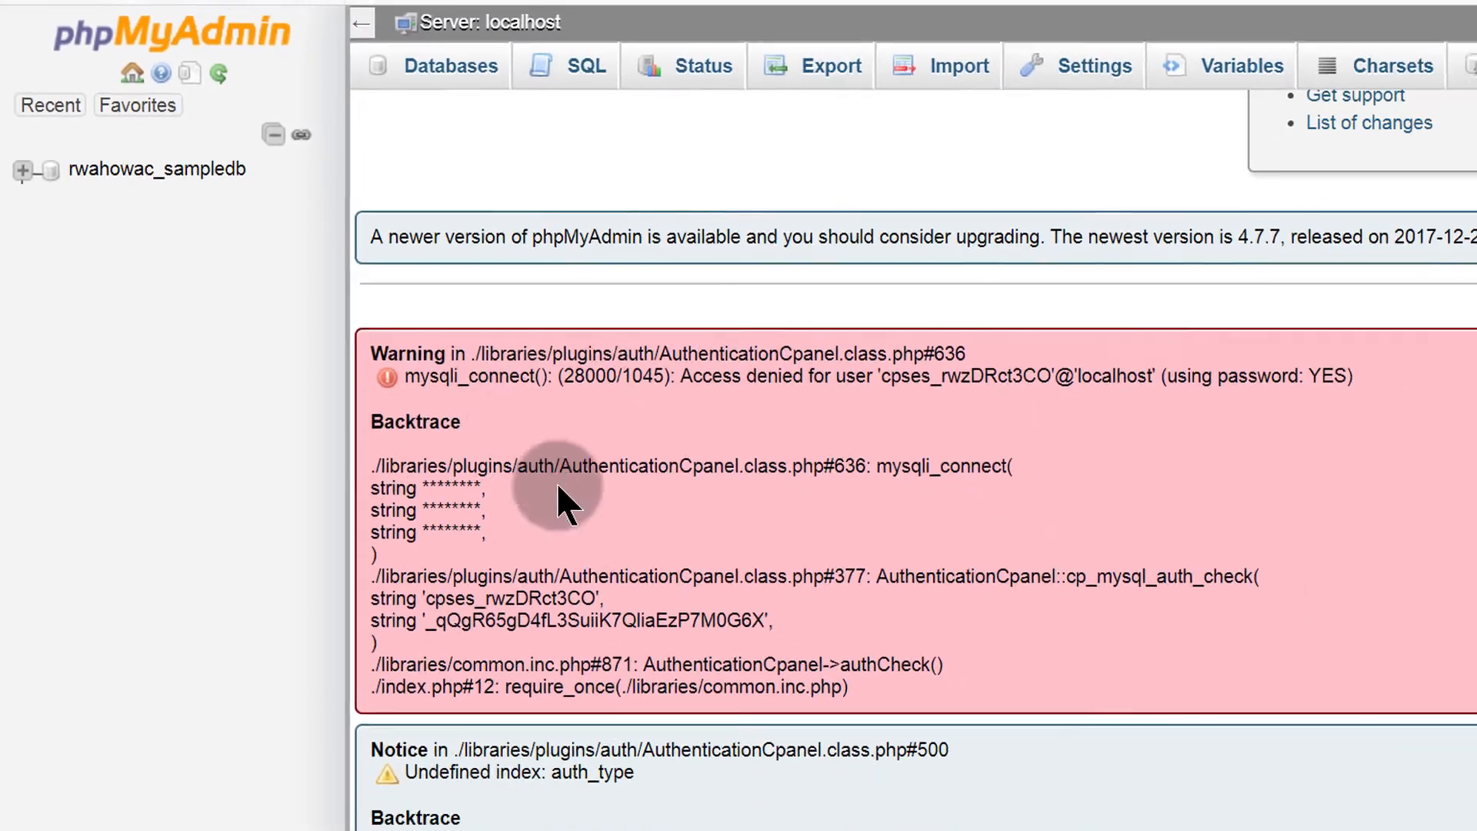
Return to the logged-in phpMyAdmin page and open the server's import page
scroll(600, 538, down, 1)
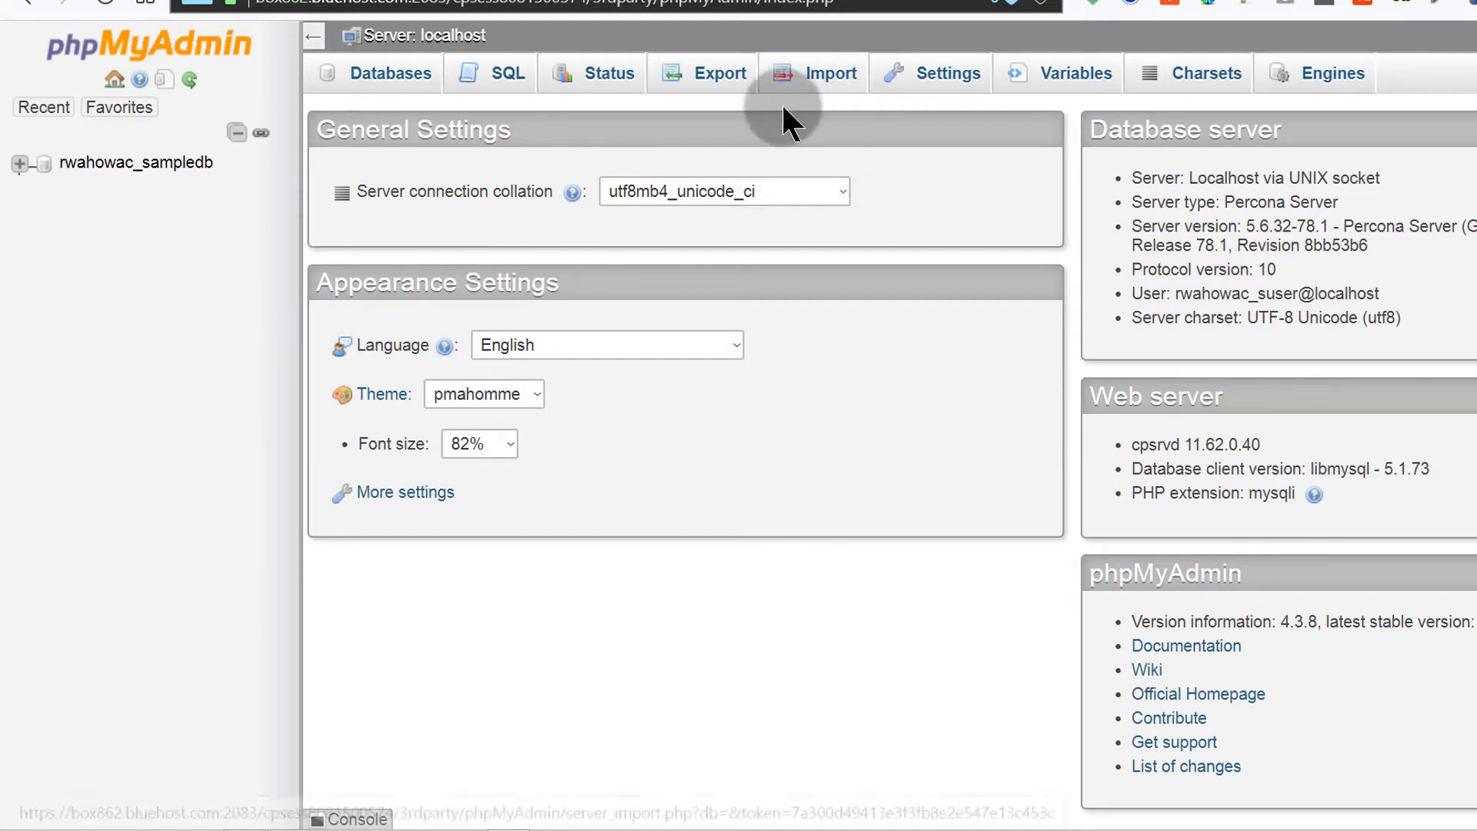
click(820, 77)
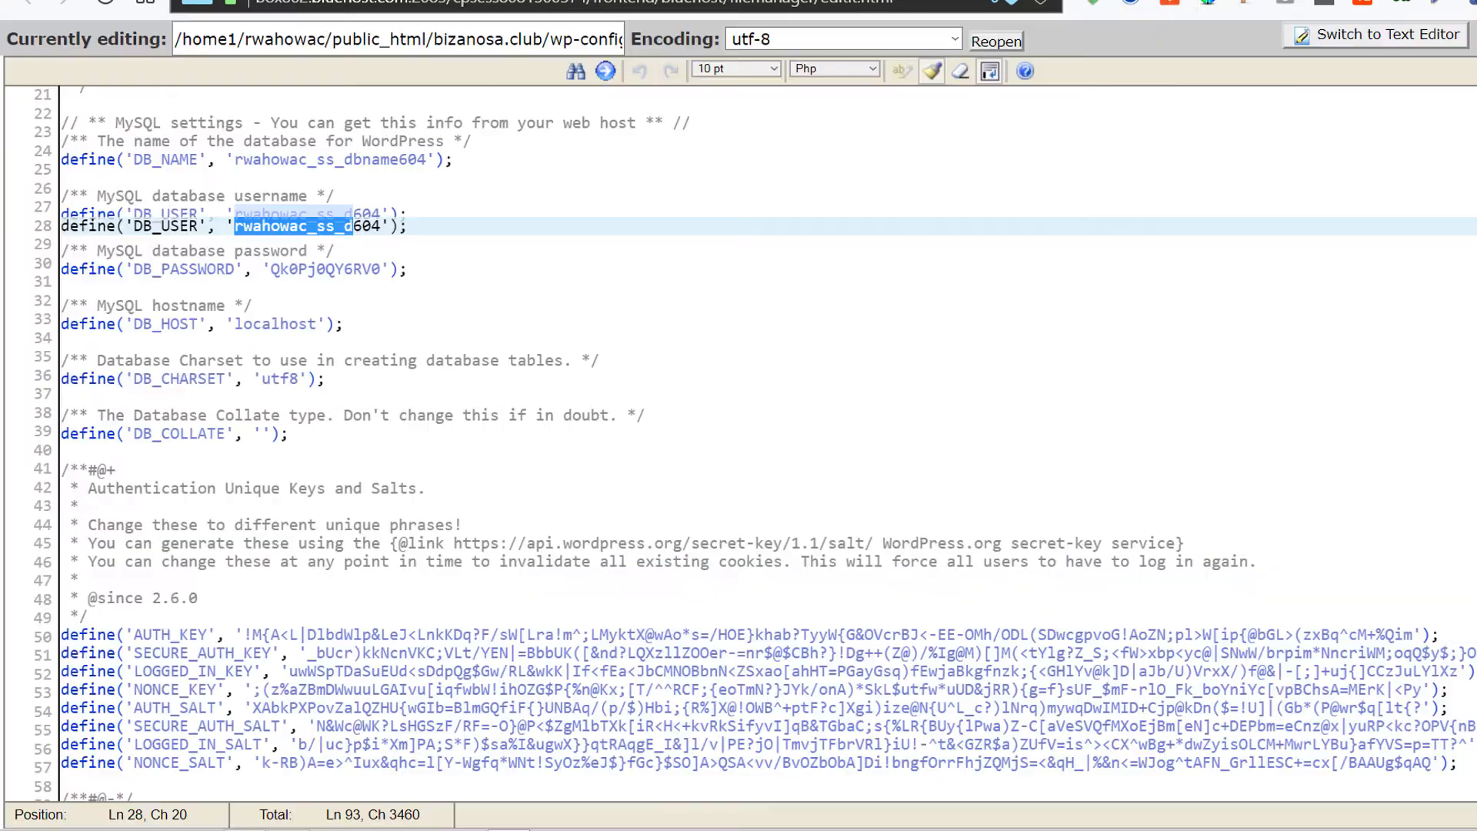
Switch back to wp-config.php, review its MySQL settings again and clear the text selection
scroll(669, 340, up, 1)
scroll(670, 340, down, 6)
scroll(669, 339, up, 8)
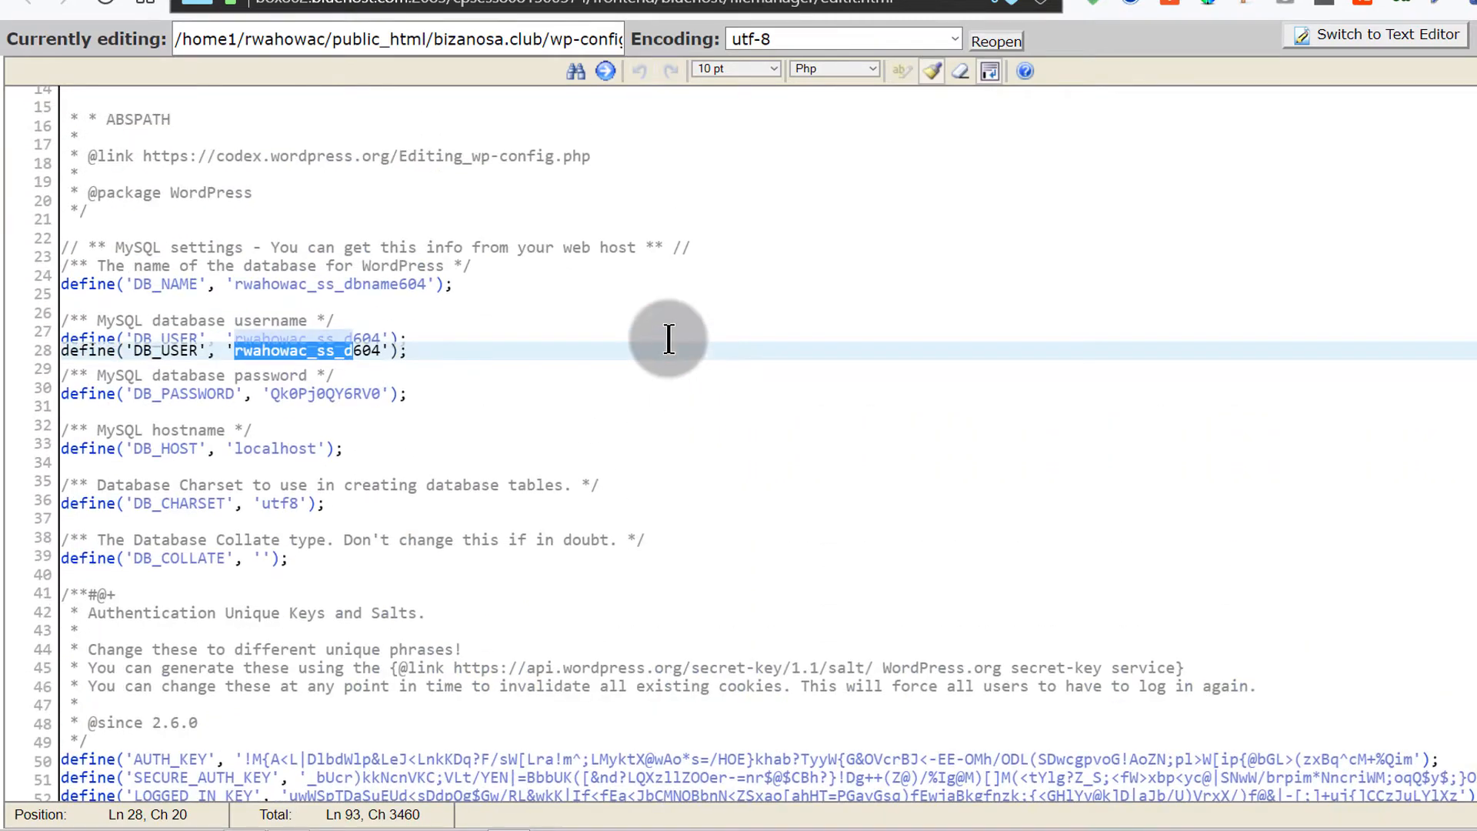
click(669, 339)
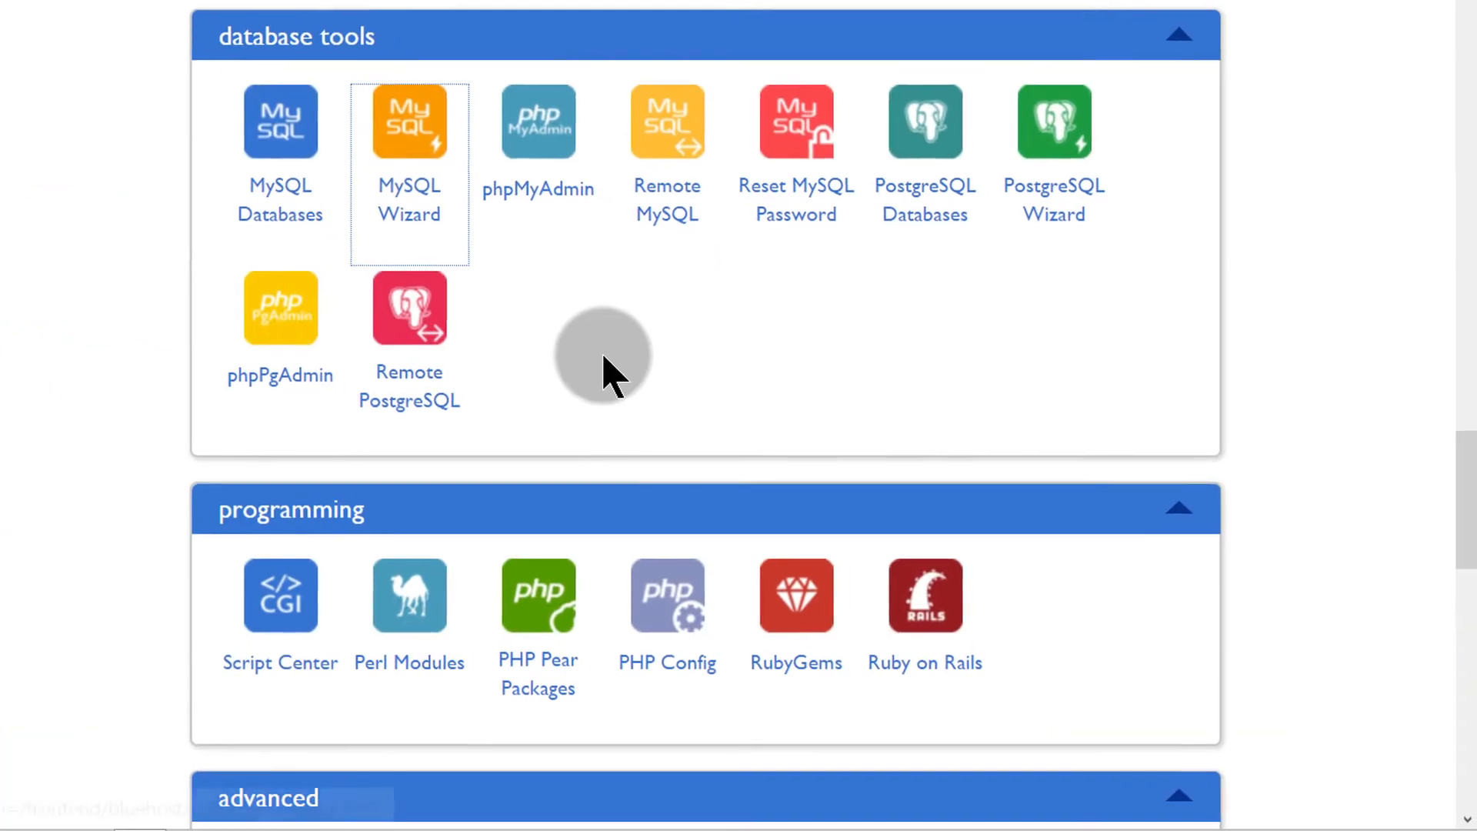
Switch to the cPanel home page and look through its website, email, domains, files, statistics, upgrades and professional services tools
scroll(604, 369, up, 10)
scroll(586, 347, up, 15)
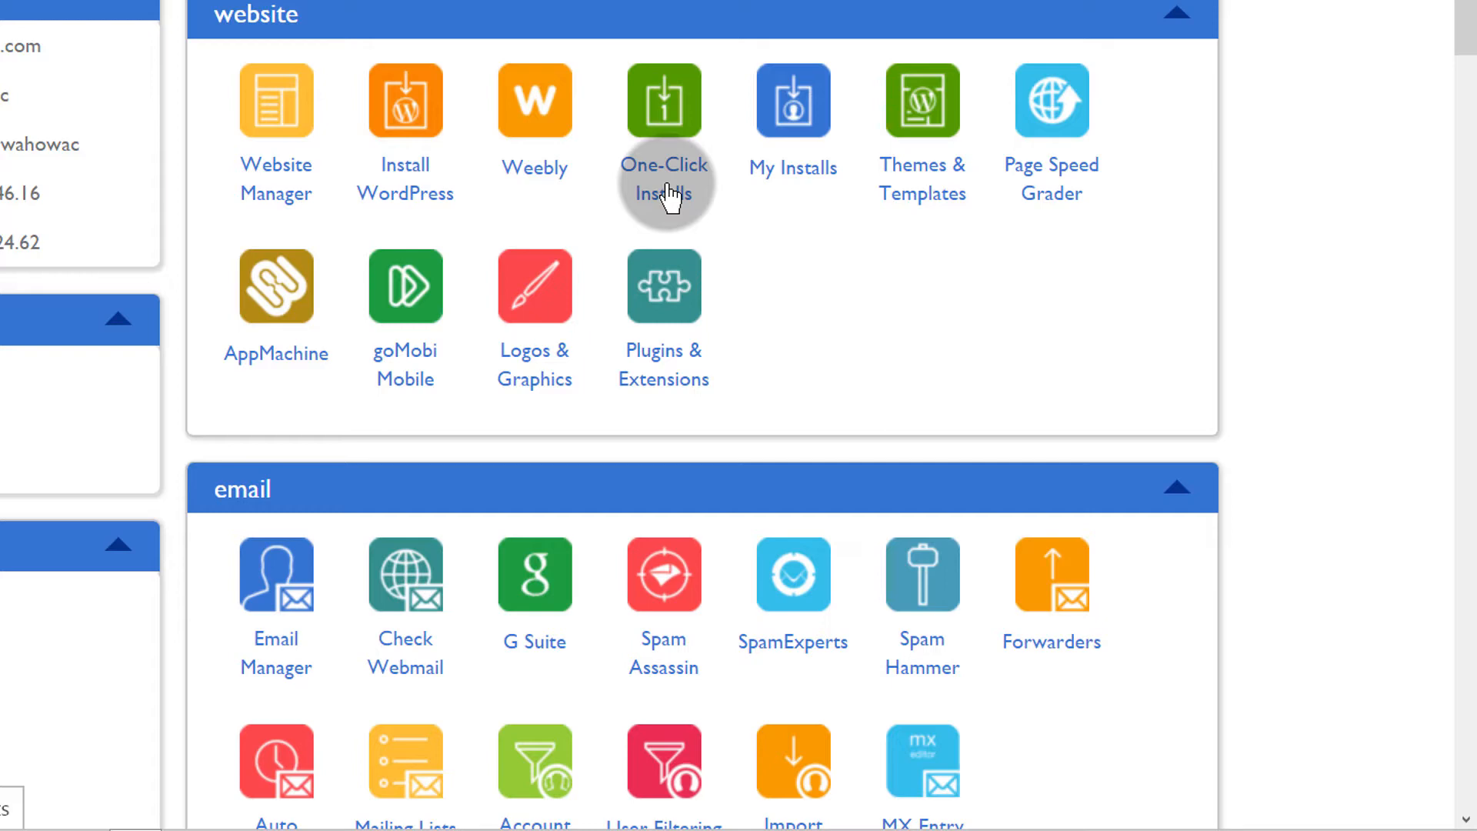
scroll(1265, 77, down, 1)
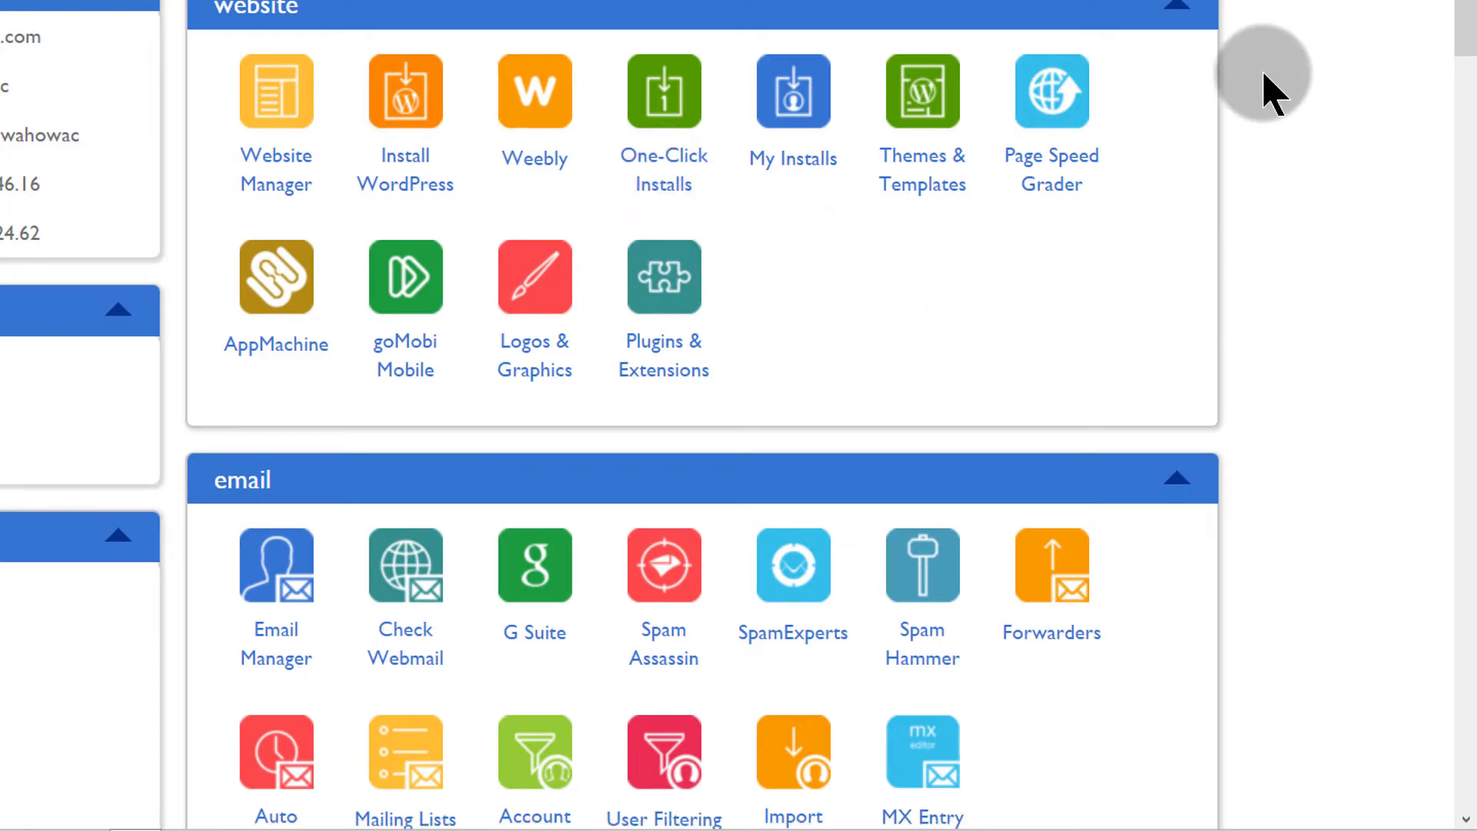
scroll(1266, 76, down, 5)
scroll(1265, 77, up, 10)
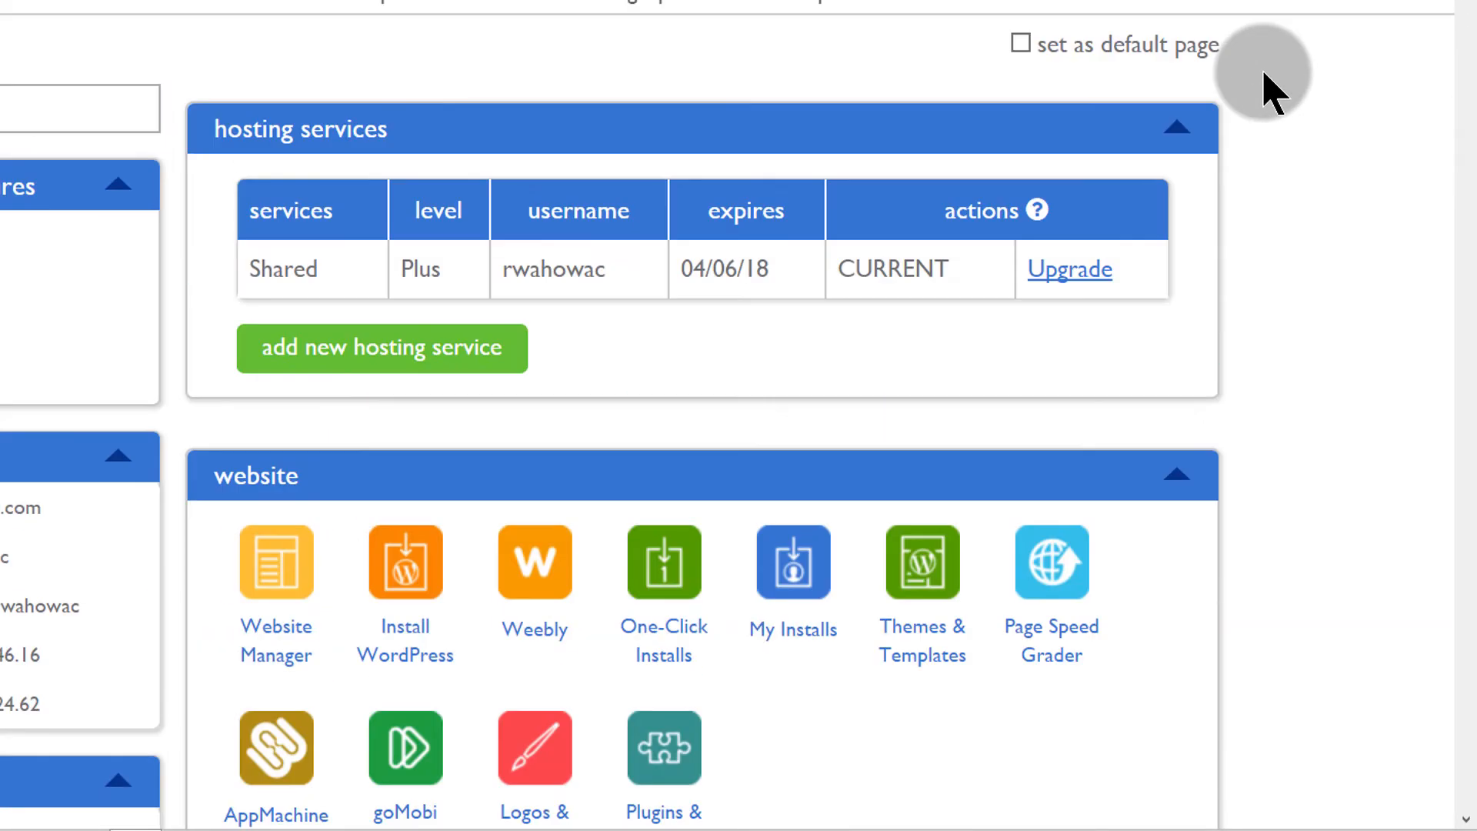
scroll(1265, 77, down, 10)
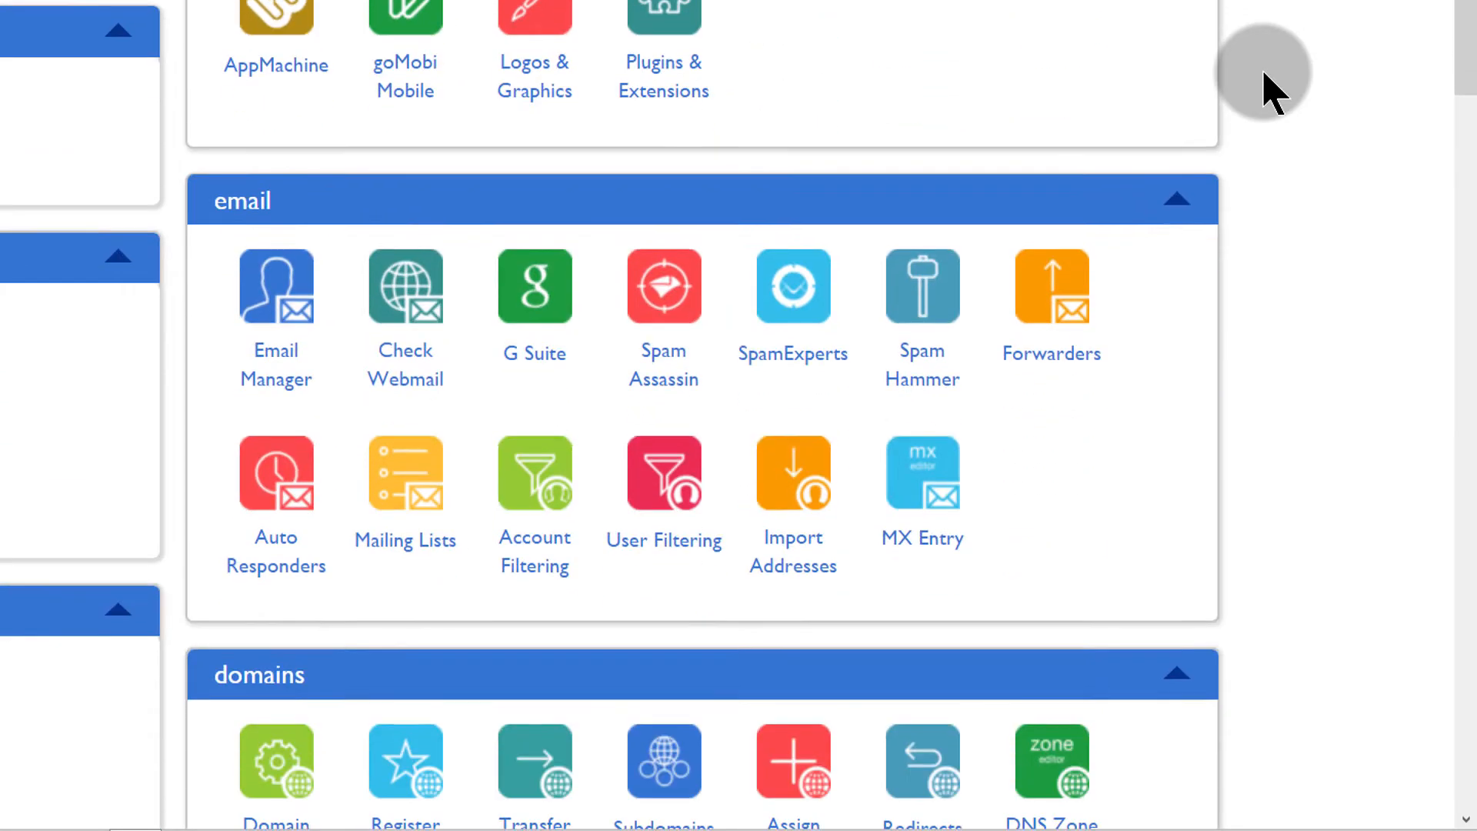
scroll(1265, 77, down, 3)
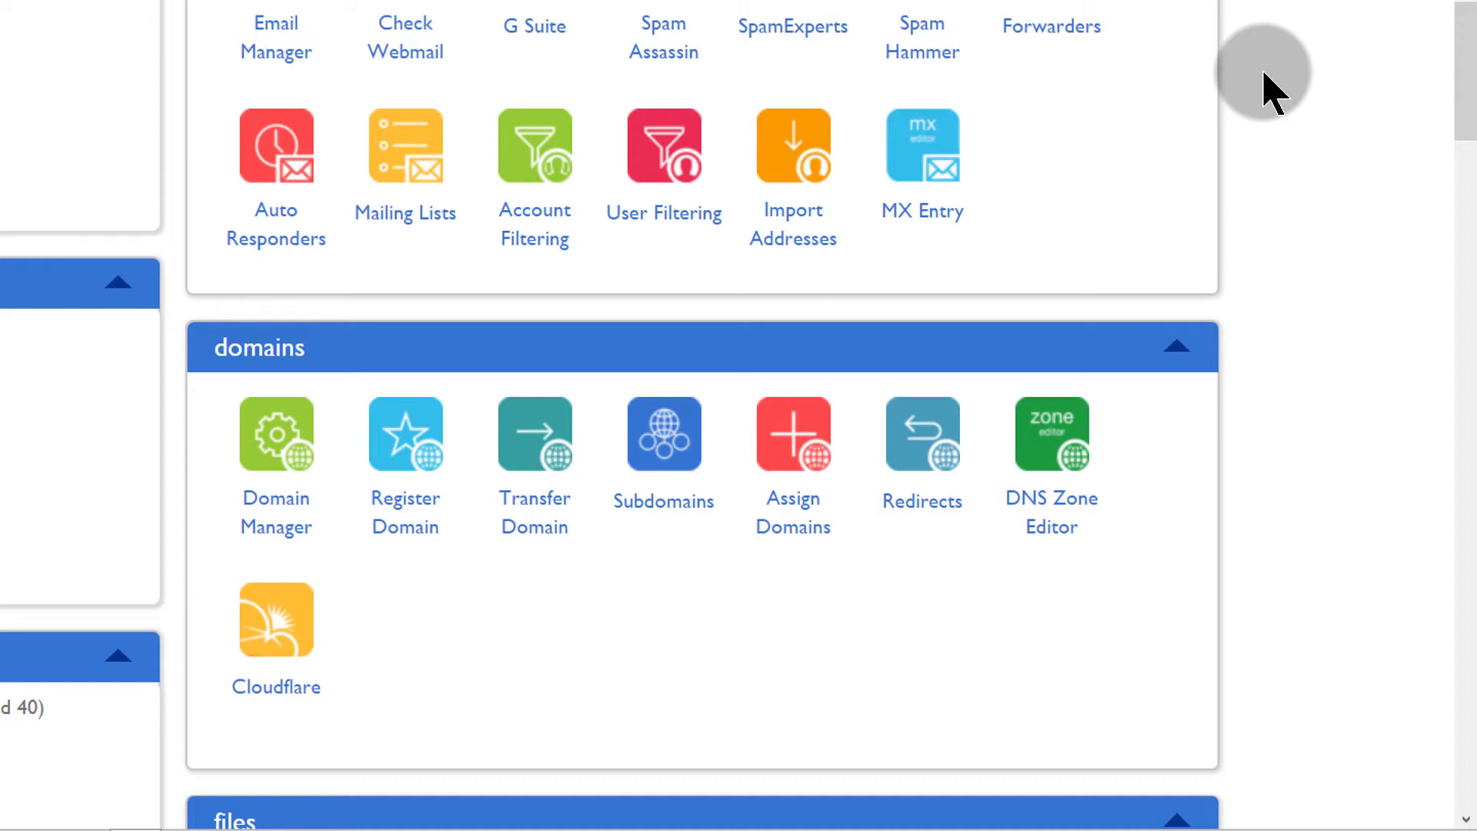
scroll(1265, 77, up, 12)
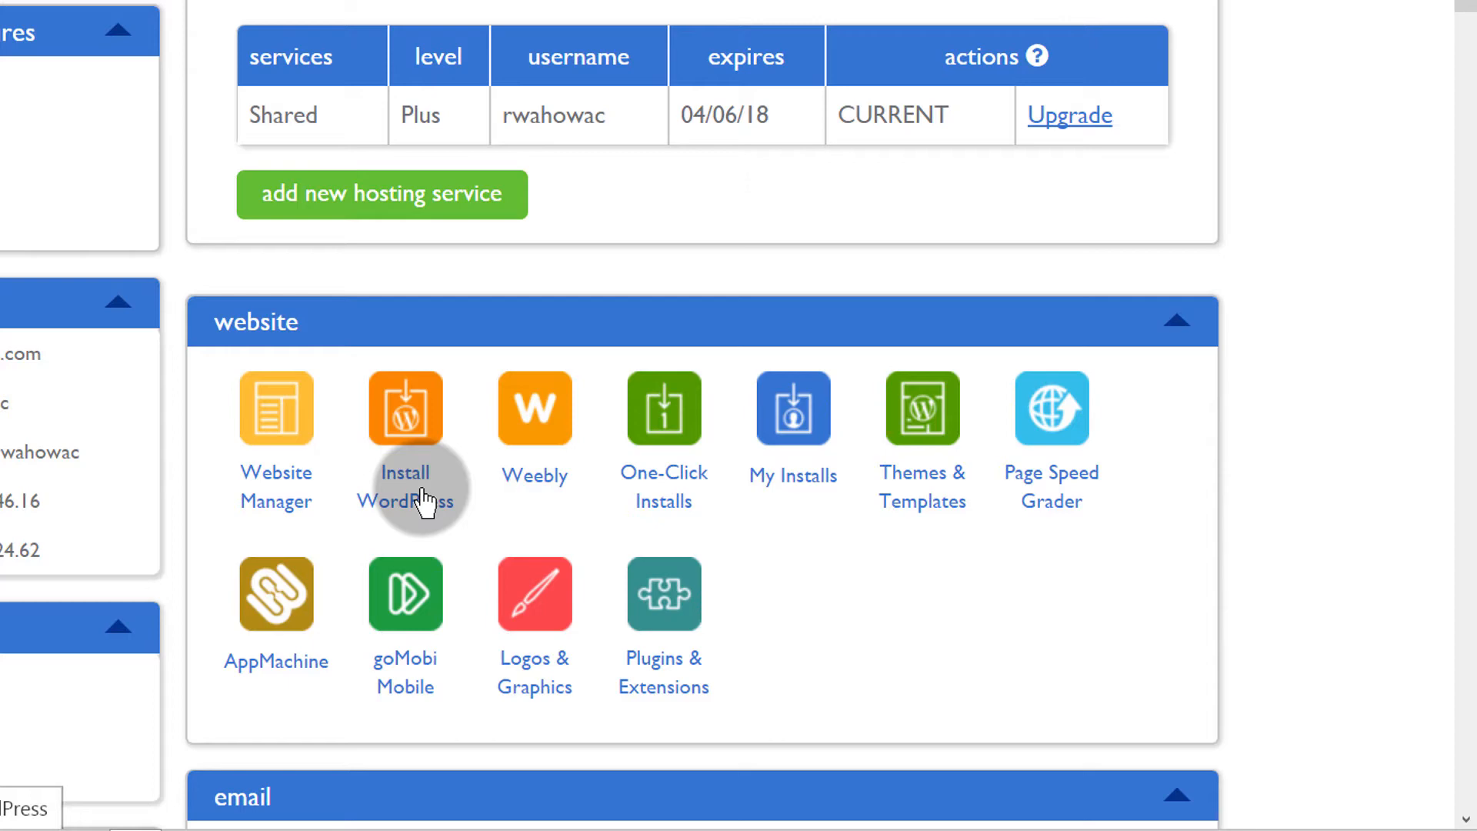
scroll(1296, 384, down, 8)
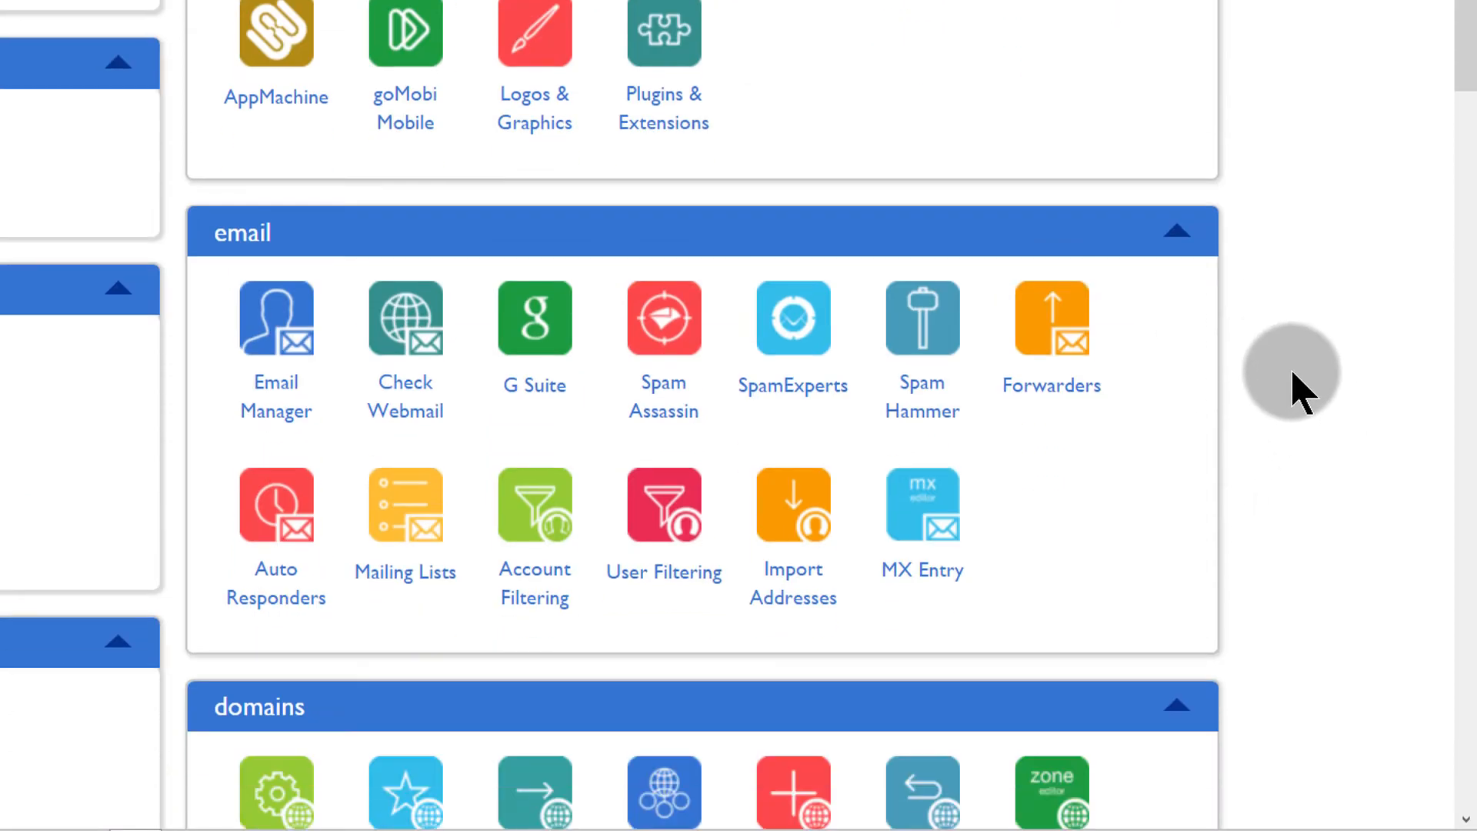
scroll(1300, 377, down, 8)
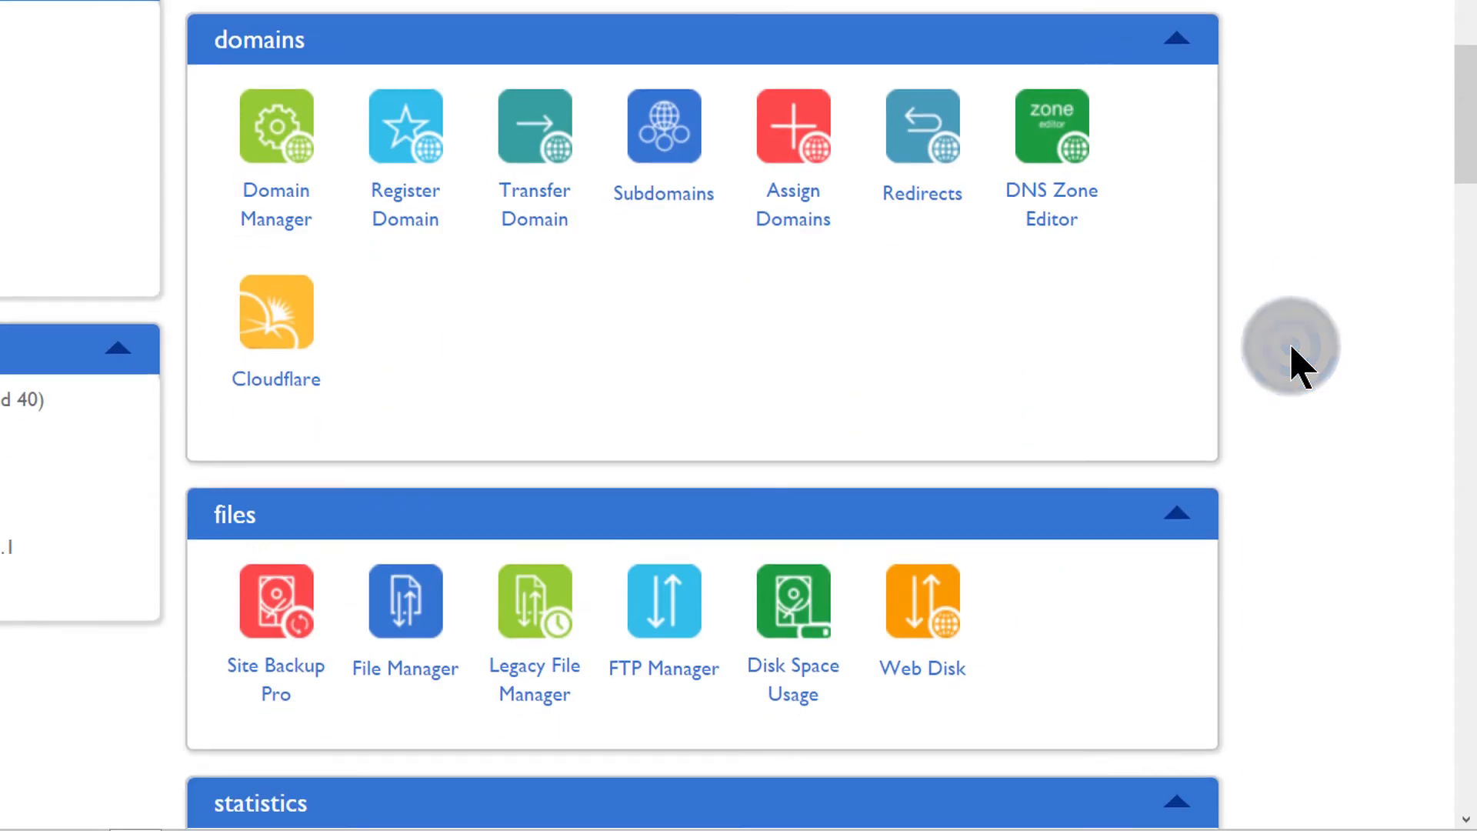
scroll(1298, 368, down, 8)
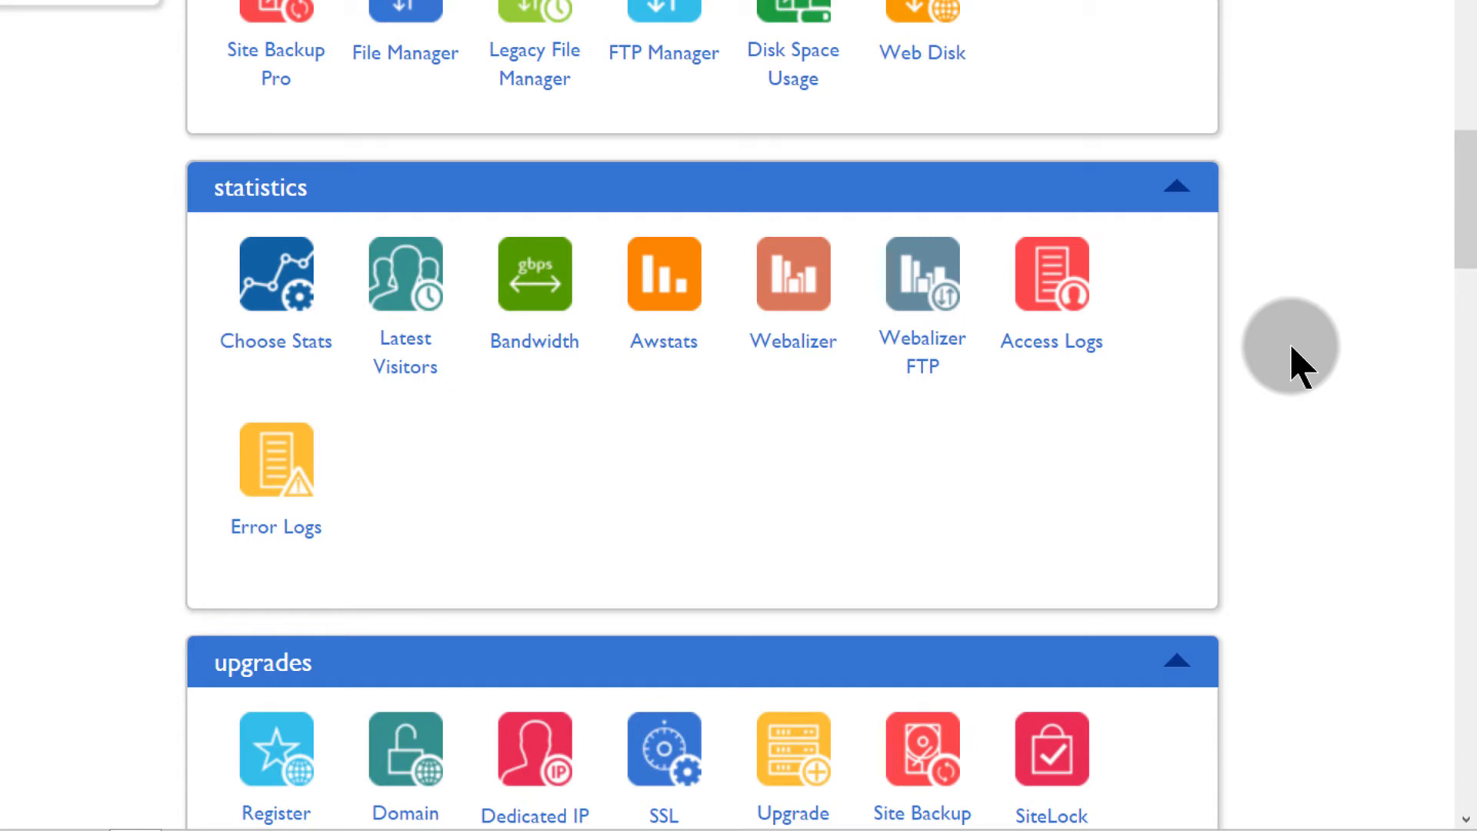
scroll(1299, 368, down, 4)
scroll(1299, 368, down, 2)
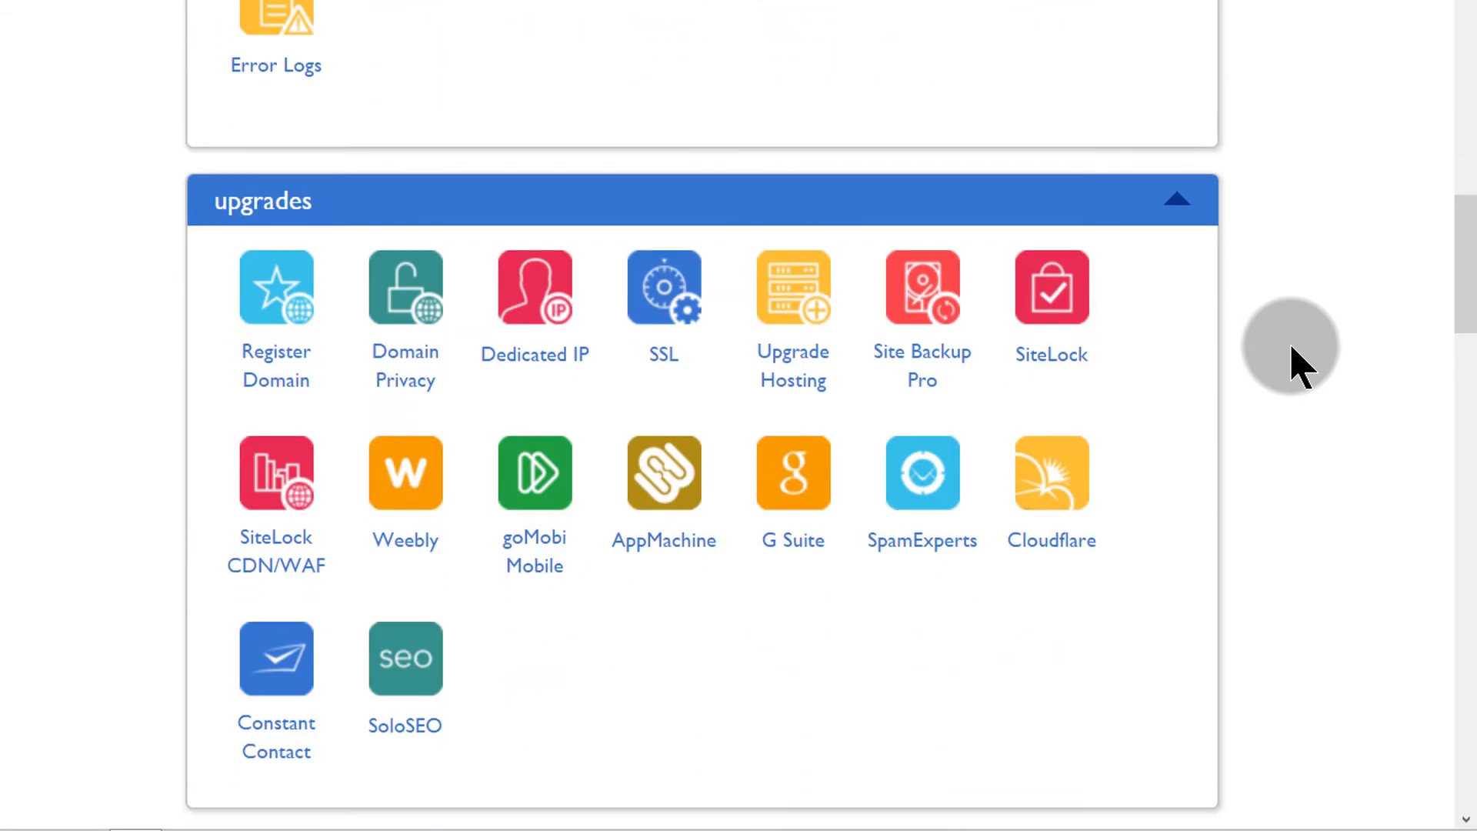
scroll(1298, 368, down, 2)
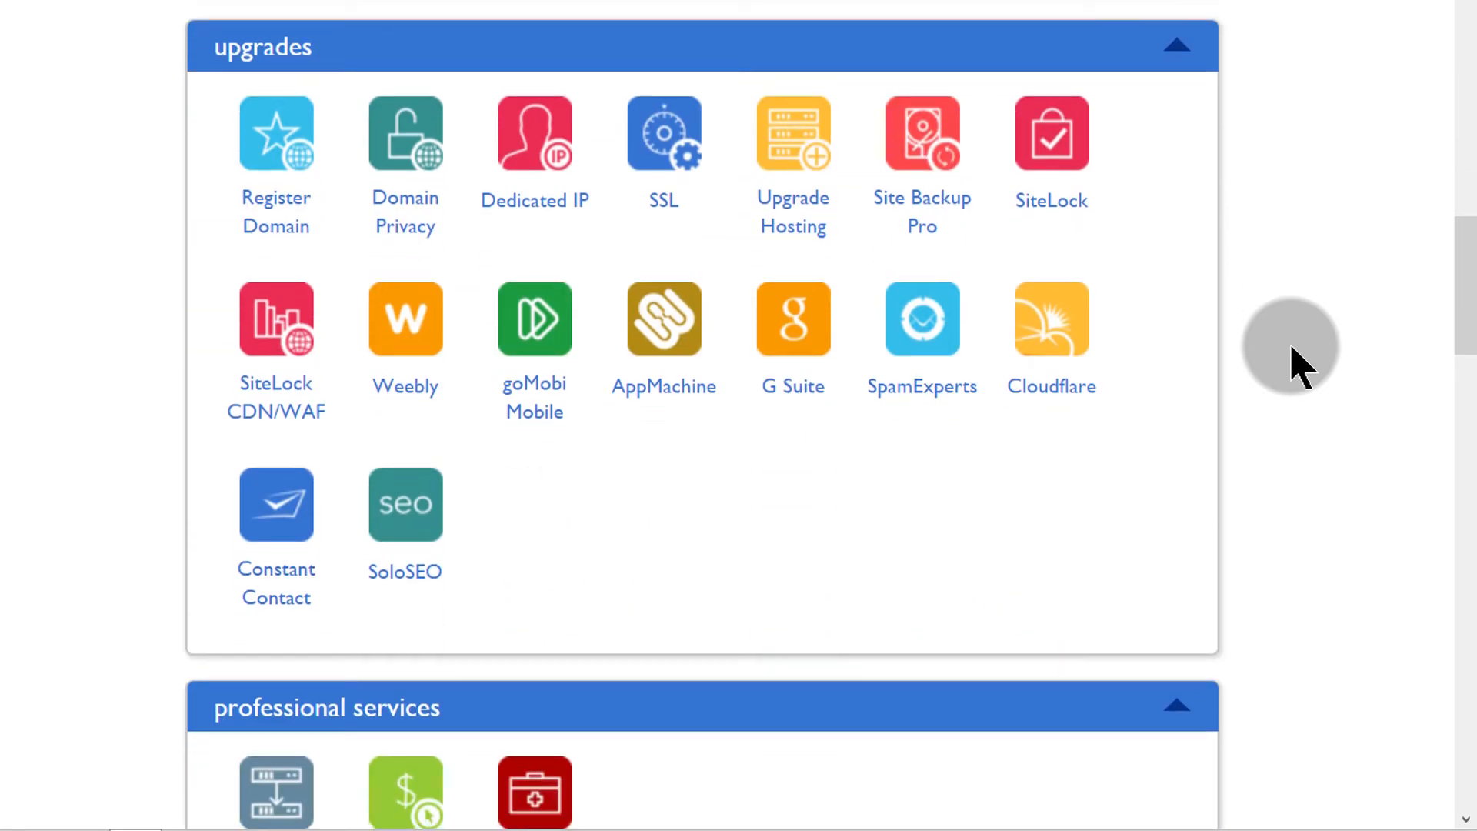
scroll(1298, 367, down, 2)
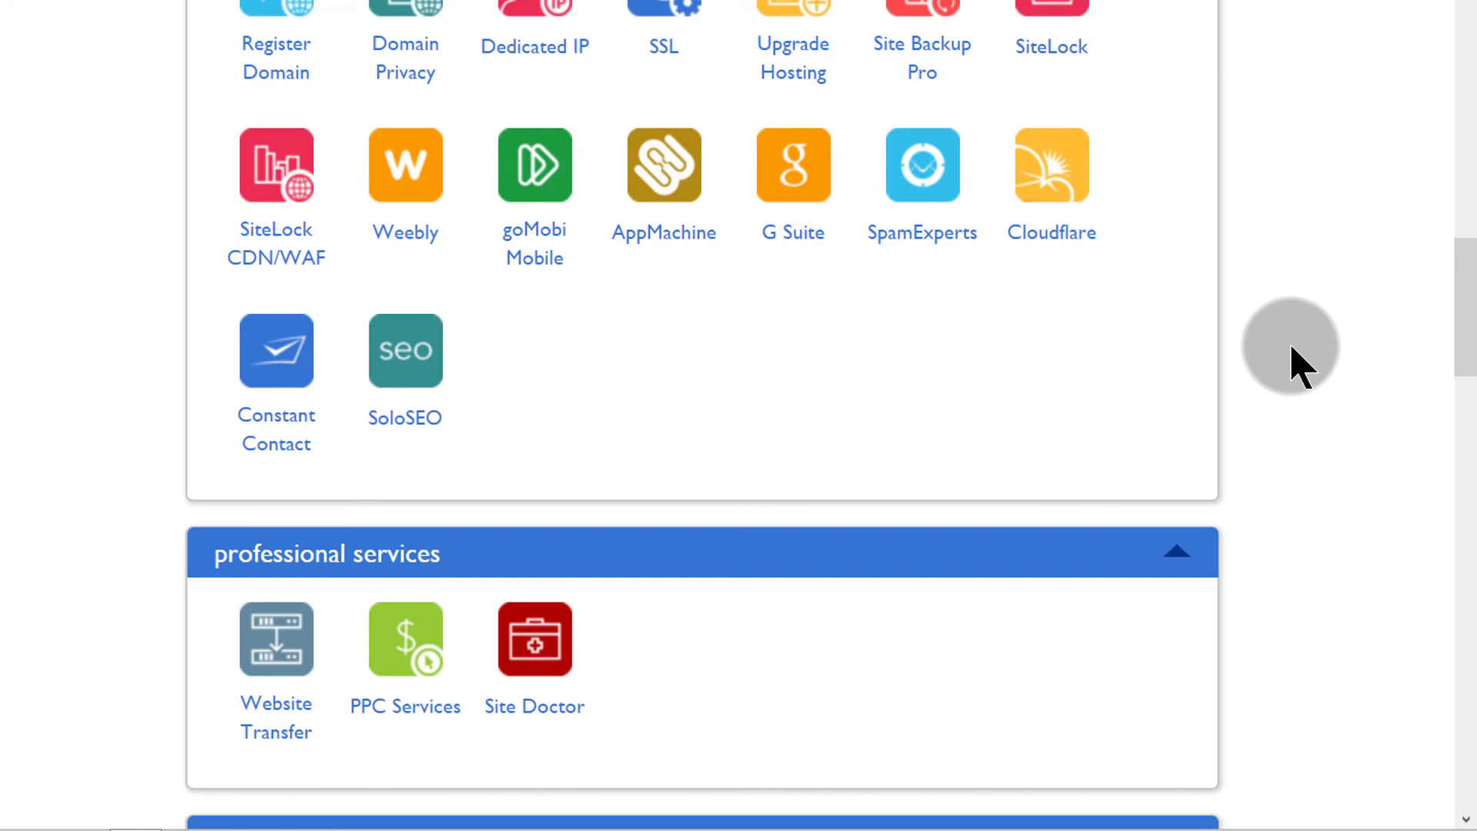
scroll(1292, 358, up, 8)
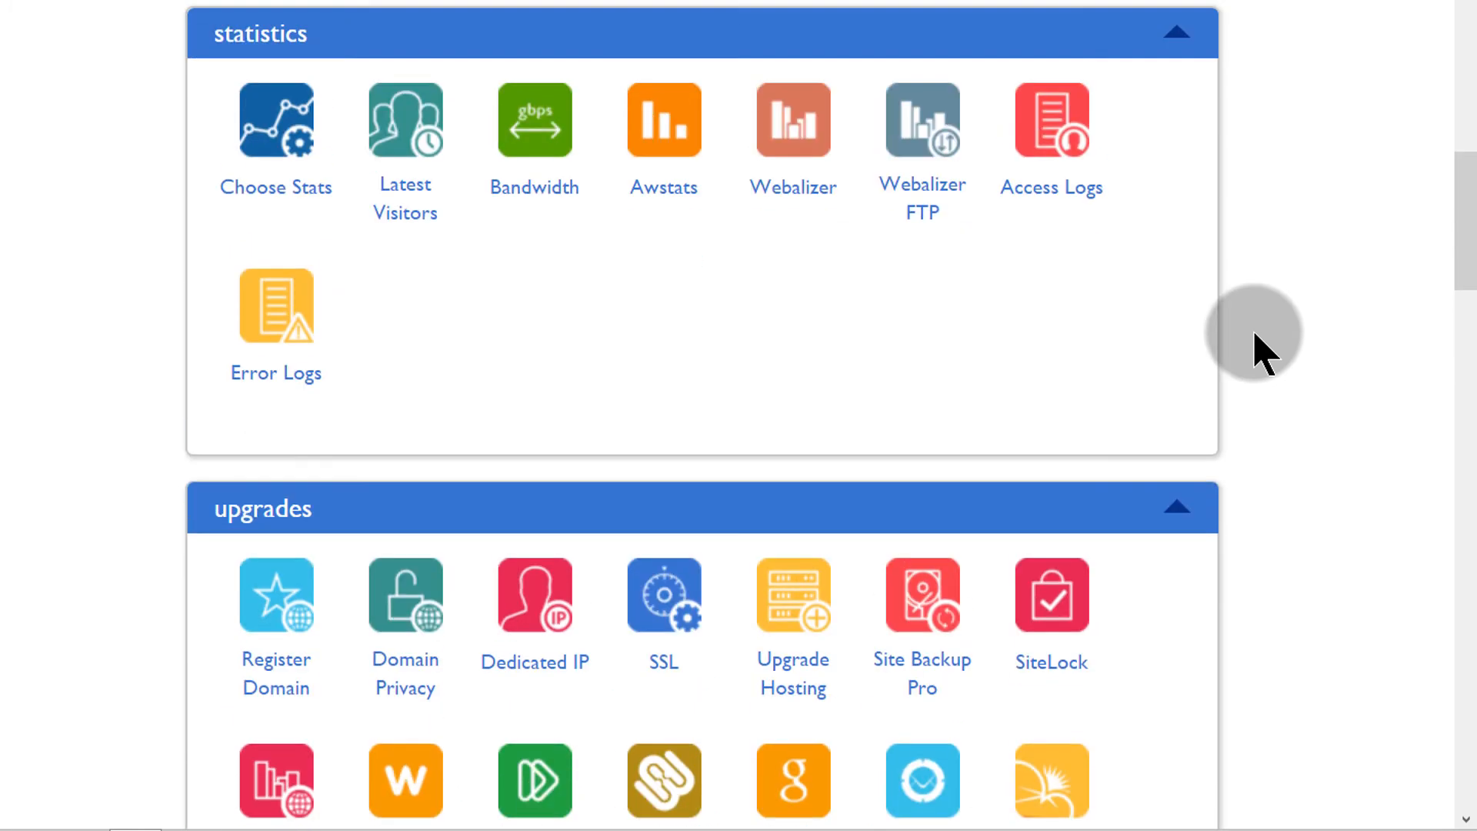
scroll(1381, 269, up, 4)
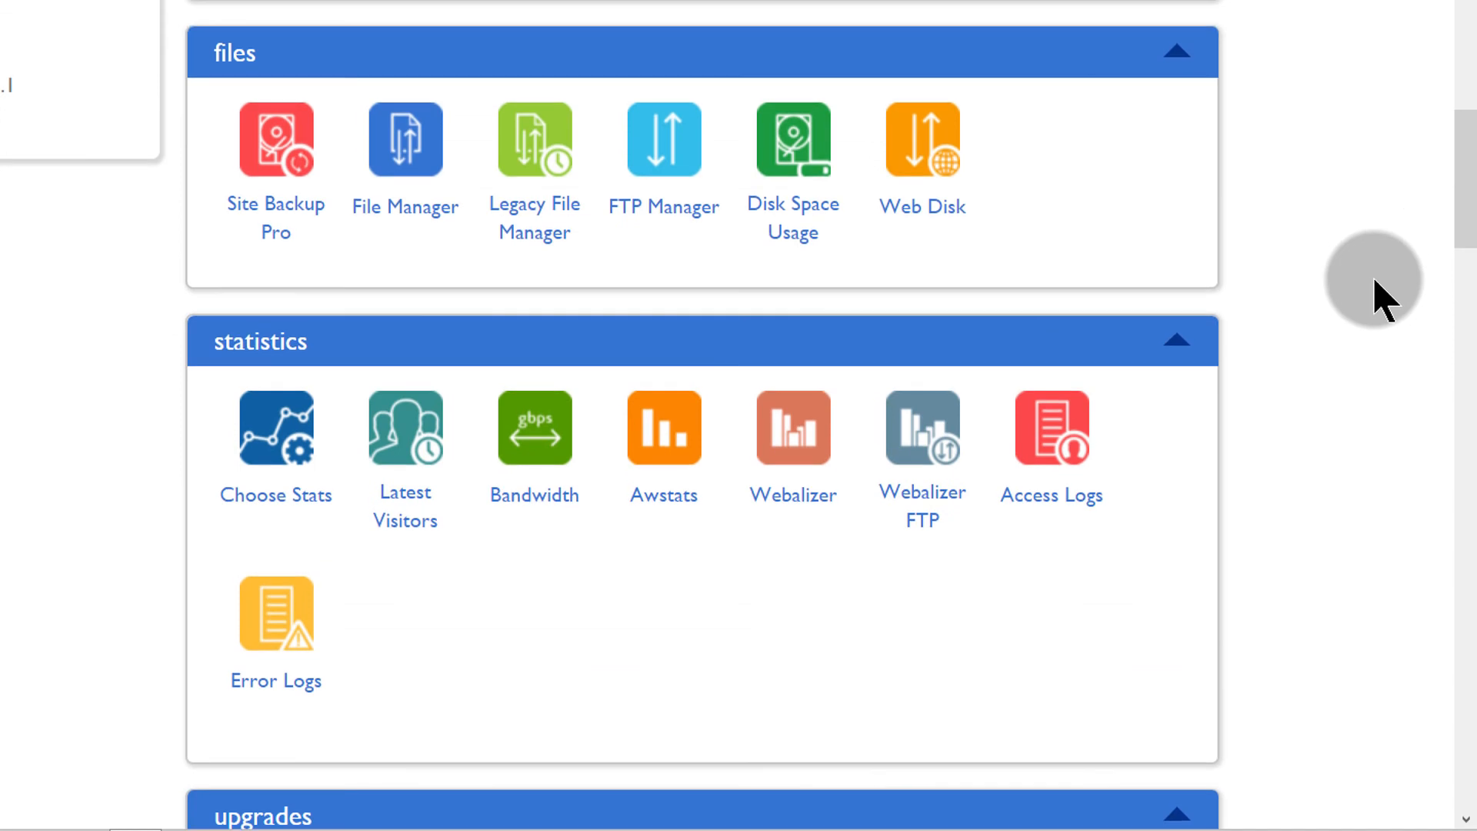